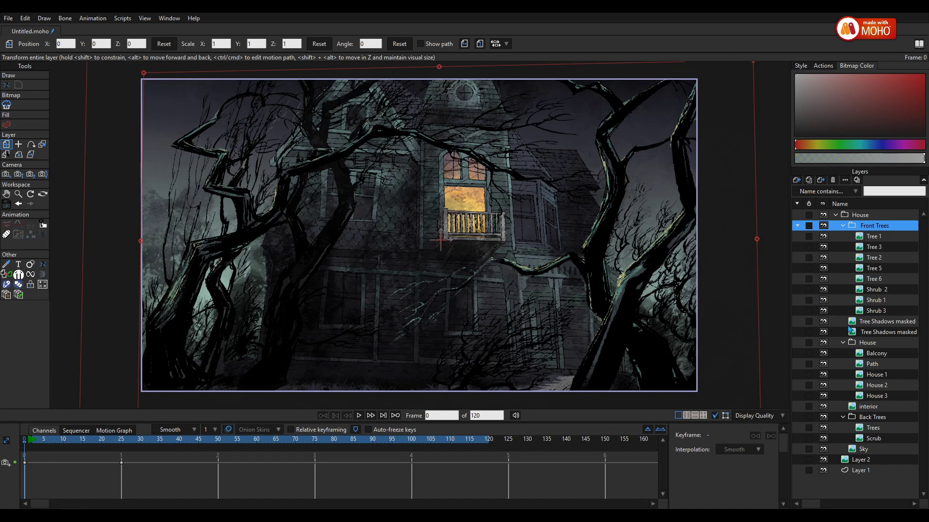
# Hide the two Tree Shadows masked layers so the scene looks slightly brighter.
pyautogui.click(823, 322)
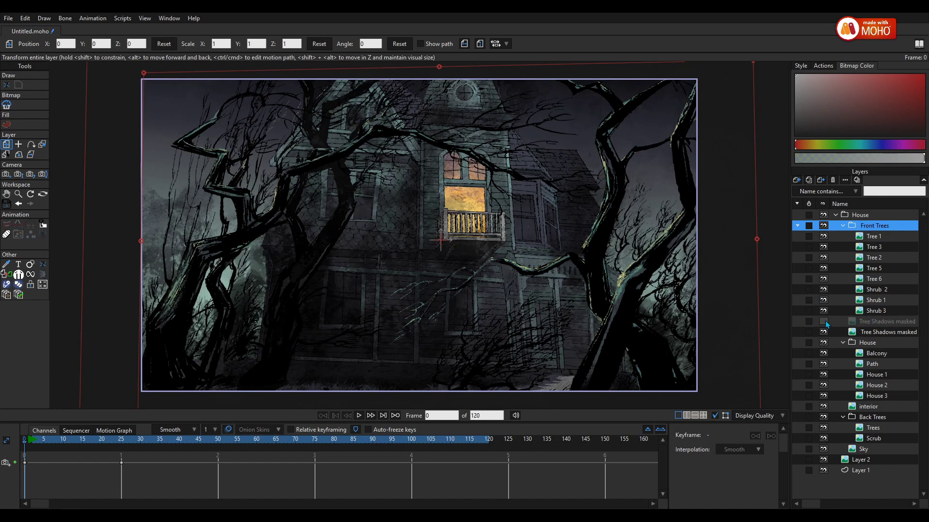
pyautogui.click(823, 332)
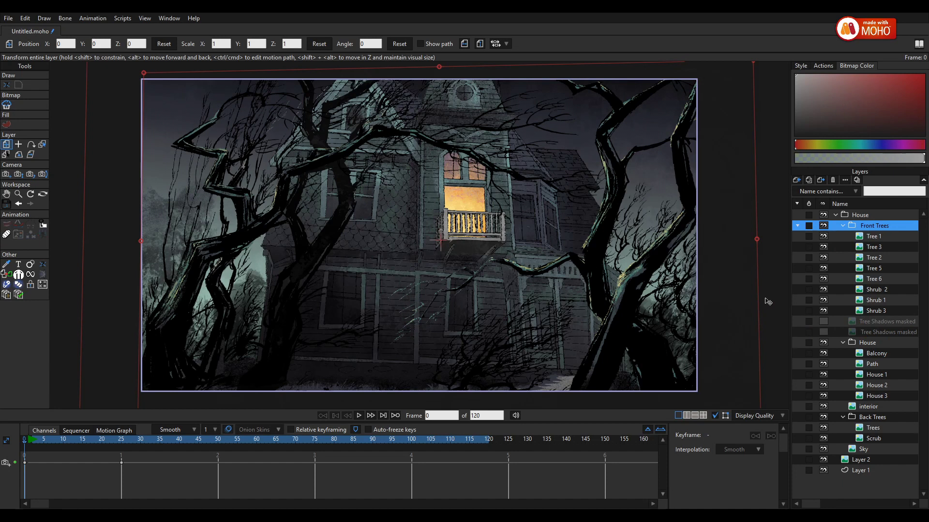
# Pull the camera back and narrow its field of view to 16.7° so the house still fills the frame.
pyautogui.click(7, 174)
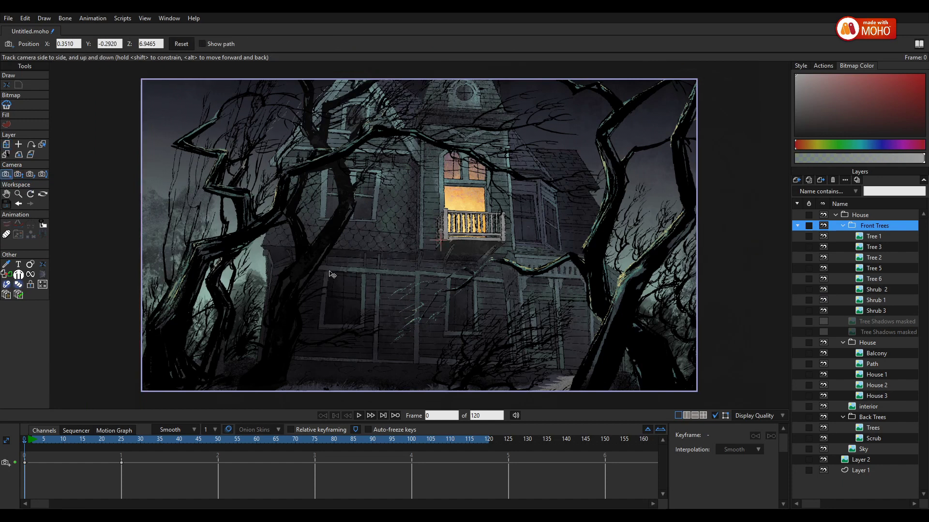
pyautogui.moveTo(366, 296); pyautogui.dragTo(93, 199)
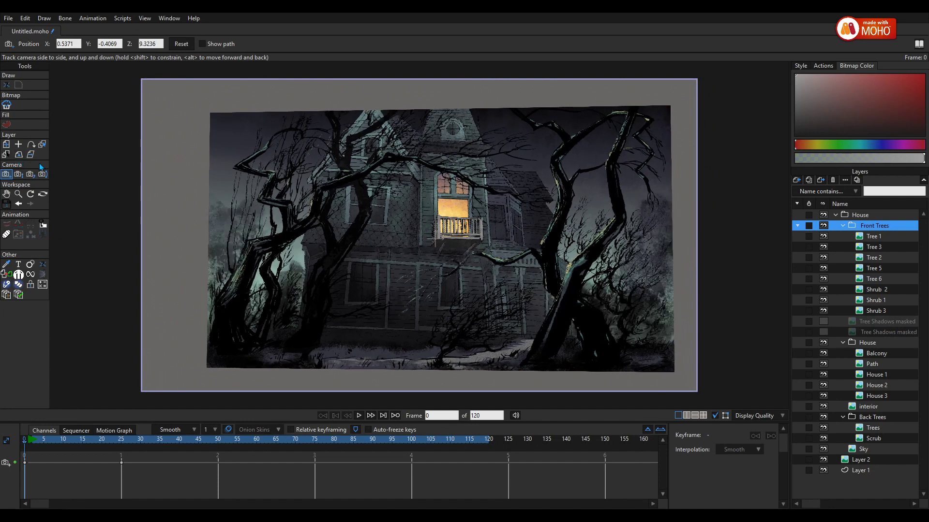
pyautogui.click(18, 173)
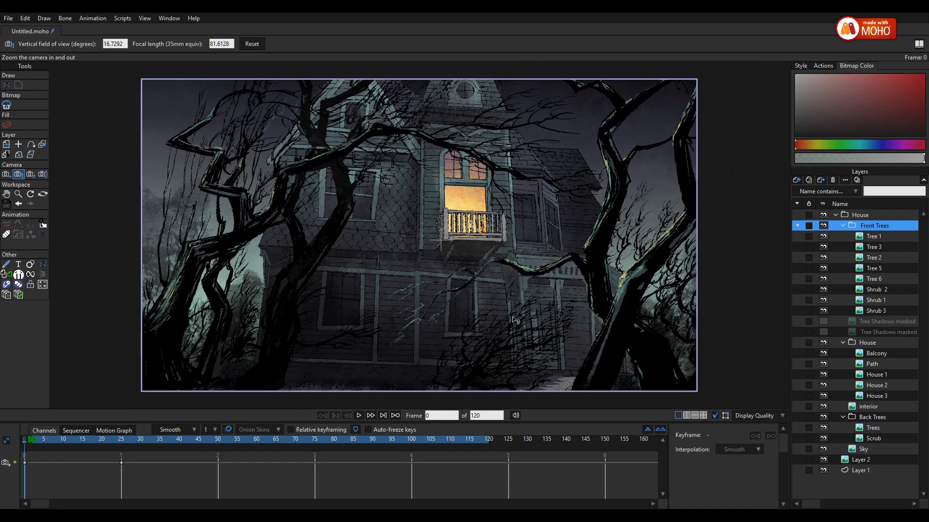
pyautogui.click(878, 236)
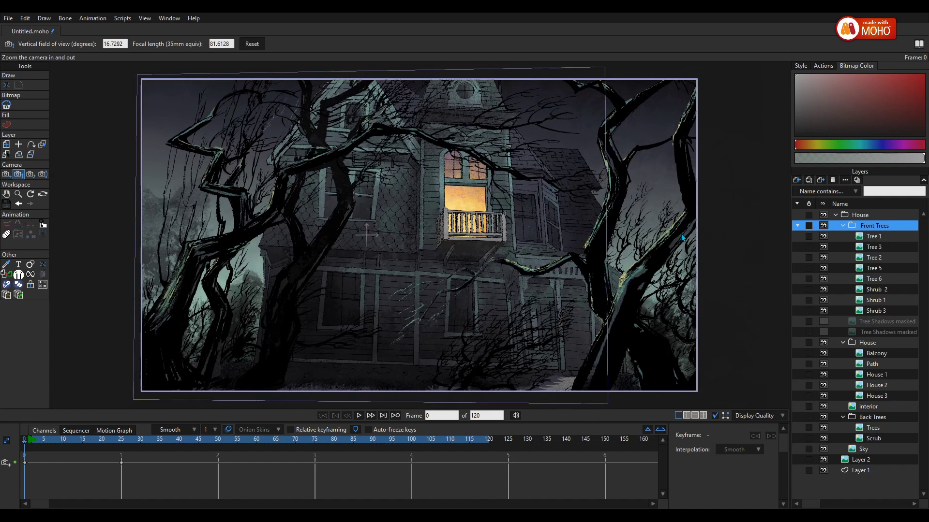
# Orbit, zoom and pan the workspace to see the flat scene card at an angle in 3D.
pyautogui.click(42, 204)
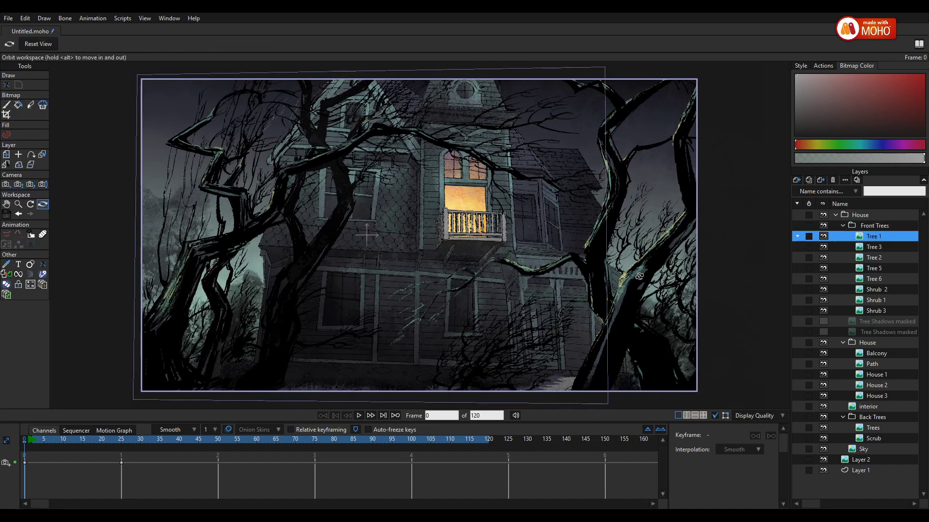
pyautogui.moveTo(653, 273); pyautogui.dragTo(539, 241)
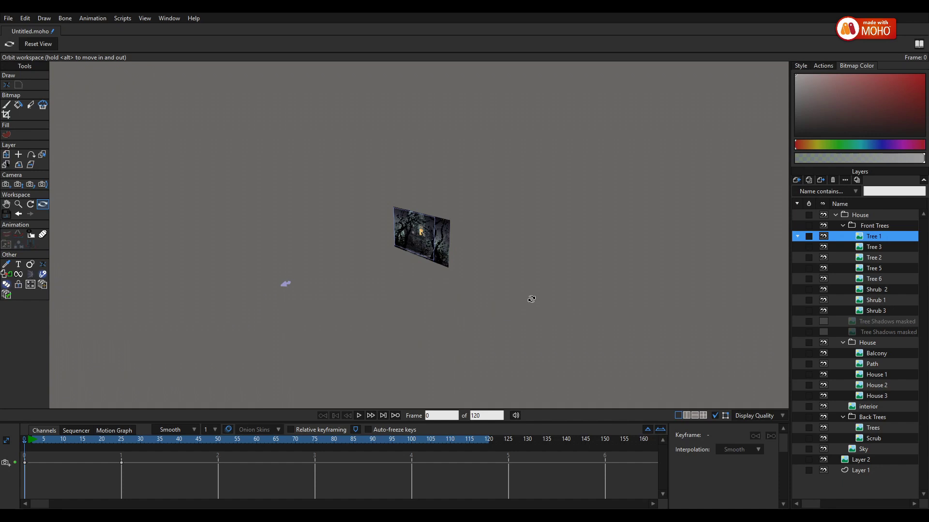
pyautogui.moveTo(531, 300); pyautogui.dragTo(511, 307)
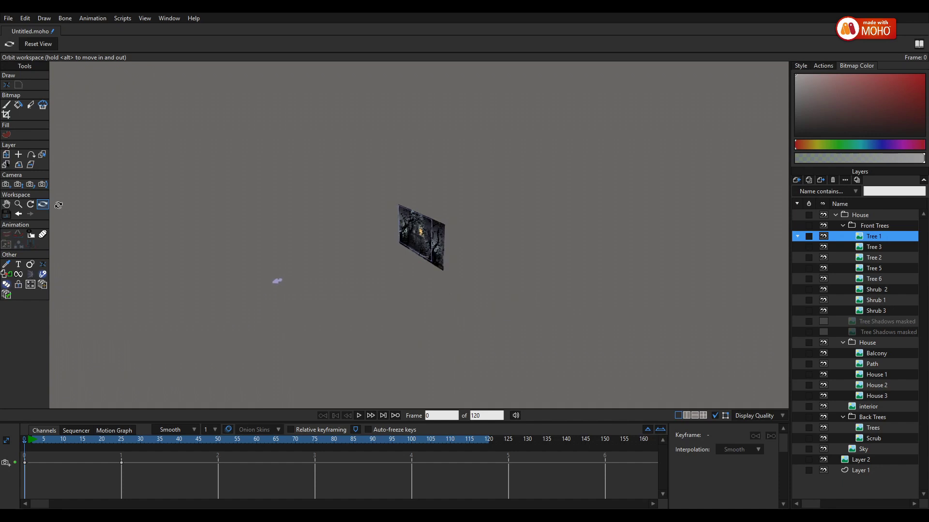
pyautogui.click(19, 204)
pyautogui.moveTo(537, 268); pyautogui.dragTo(128, 239)
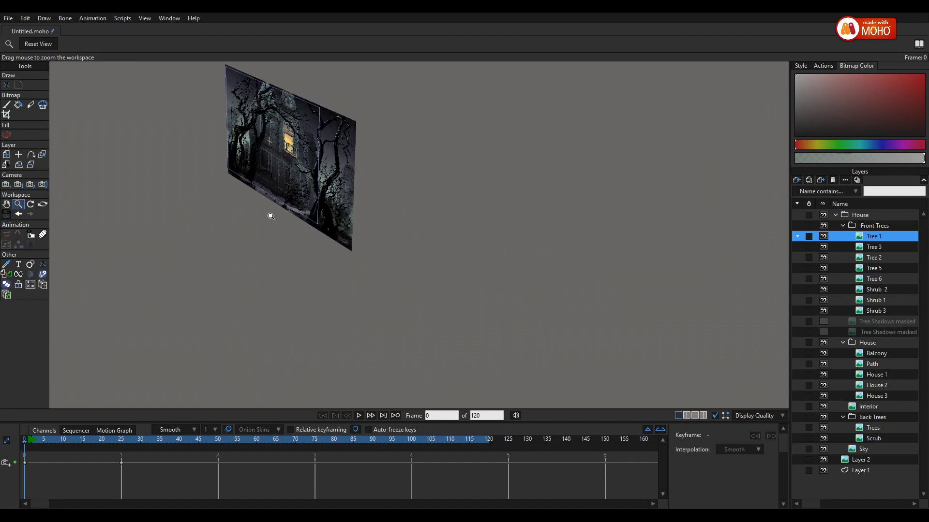
pyautogui.click(7, 204)
pyautogui.moveTo(249, 227); pyautogui.dragTo(550, 276)
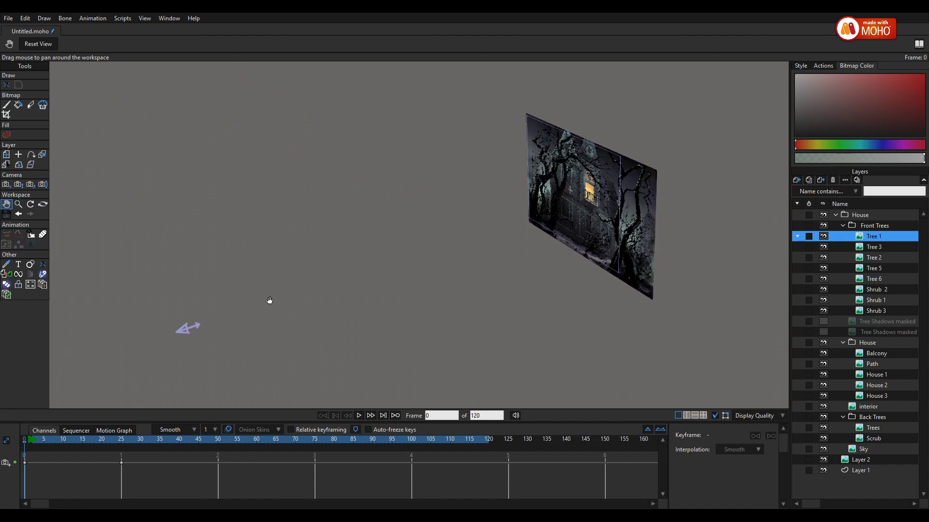
pyautogui.click(43, 204)
pyautogui.moveTo(636, 296); pyautogui.dragTo(318, 296)
pyautogui.moveTo(543, 283); pyautogui.dragTo(612, 296)
# Collapse, toggle and re-expand the House folder, then select the Tree 1 layer.
pyautogui.click(836, 215)
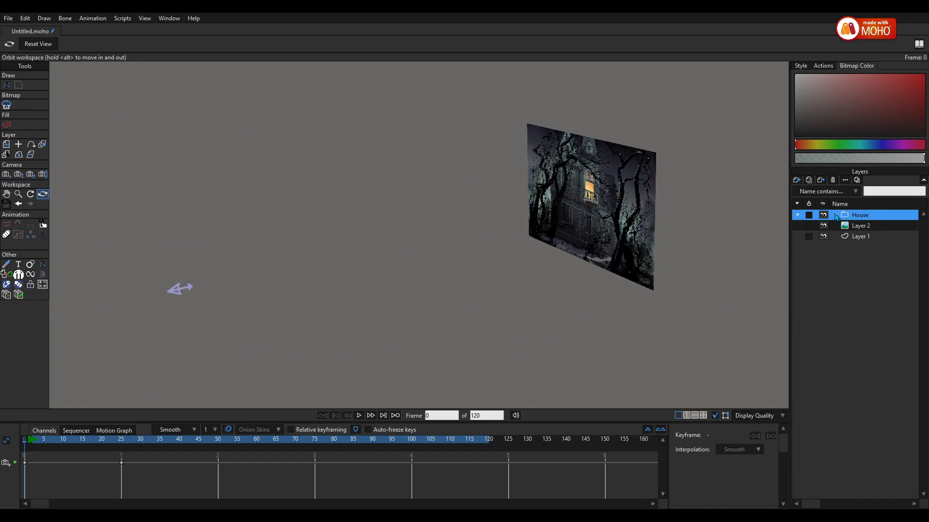
pyautogui.click(823, 215)
pyautogui.click(823, 215)
pyautogui.click(835, 215)
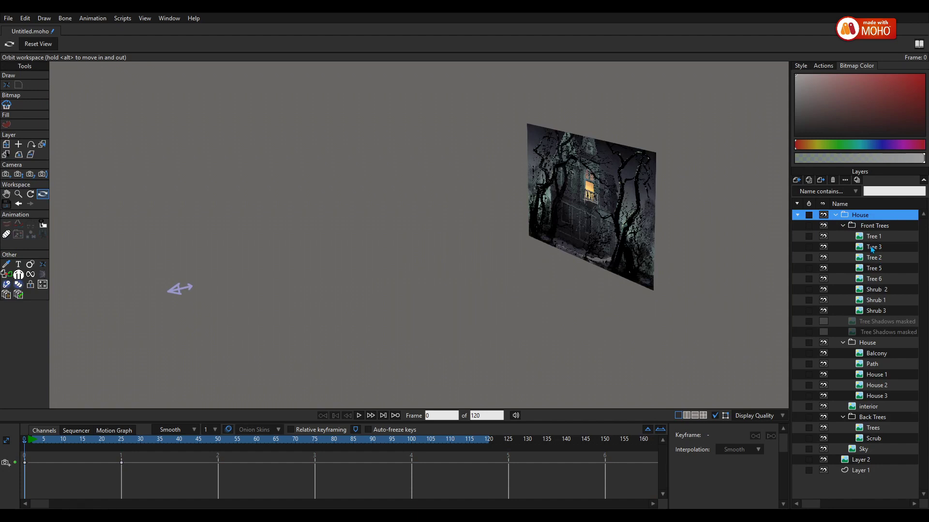
pyautogui.click(880, 237)
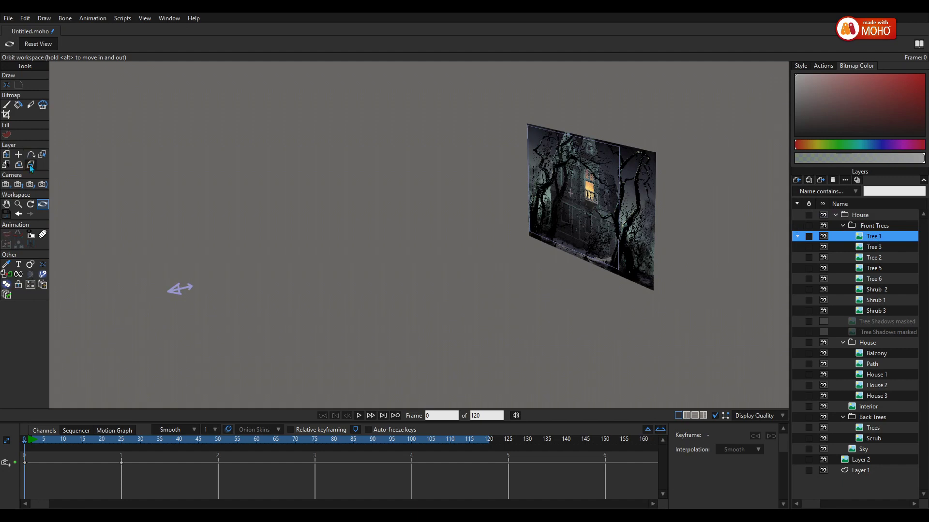
# Move Tree 1 forward to Z 3.90, then reset the workspace to the front camera view.
pyautogui.click(6, 155)
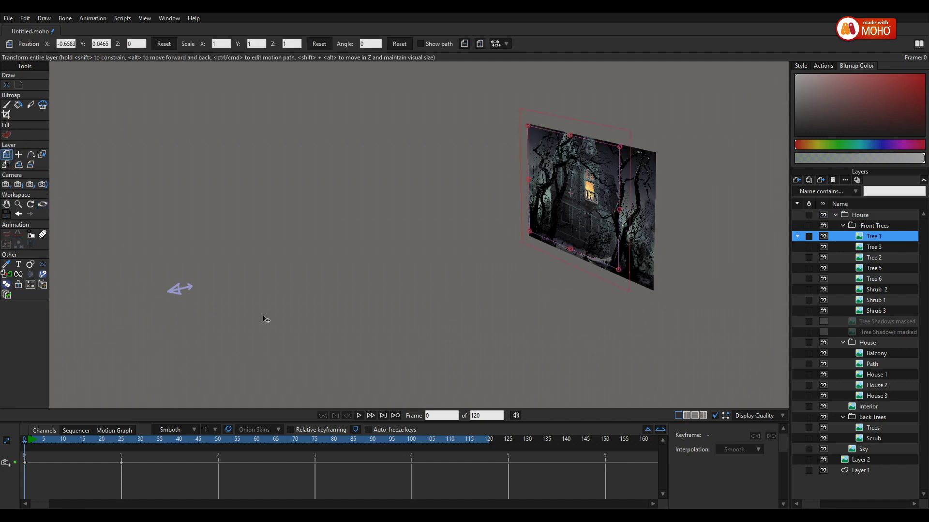
pyautogui.click(132, 44)
pyautogui.write('3')
pyautogui.press('Return')
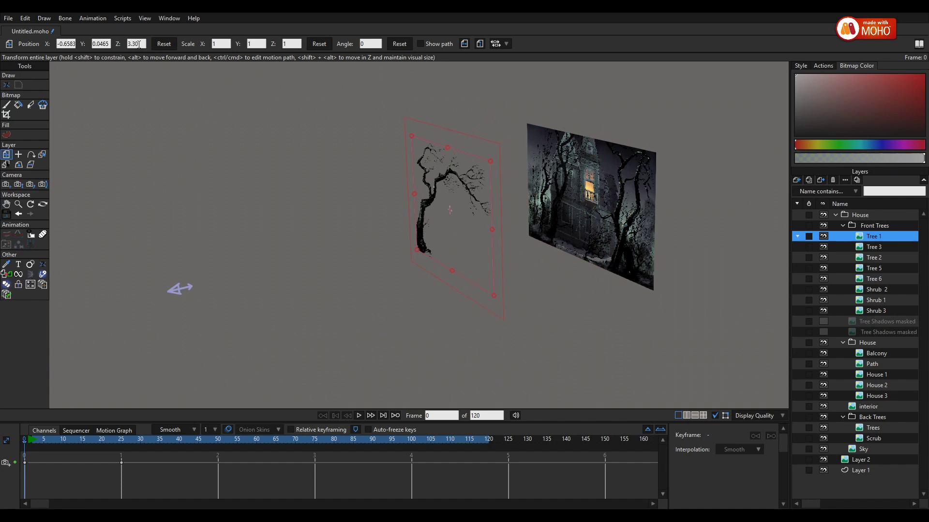
pyautogui.scroll(6, 139, 44)
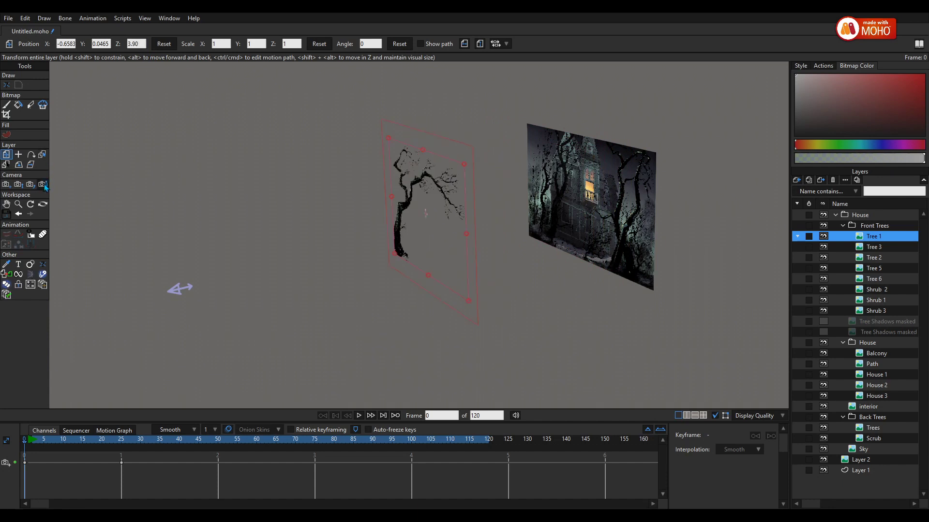
pyautogui.click(43, 204)
pyautogui.click(45, 45)
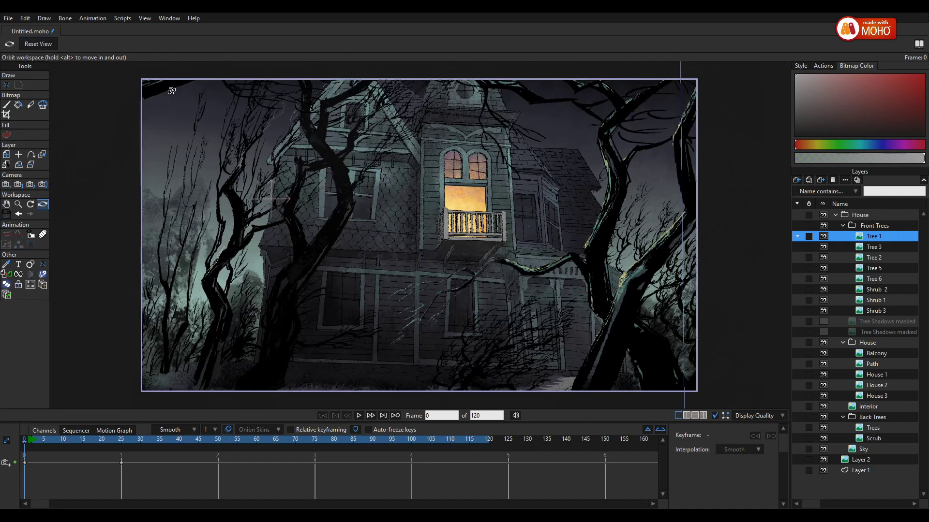
# Reset Tree 1's position, then bring it forward to Z 2.4841 with scale compensated to 0.6989.
pyautogui.click(11, 153)
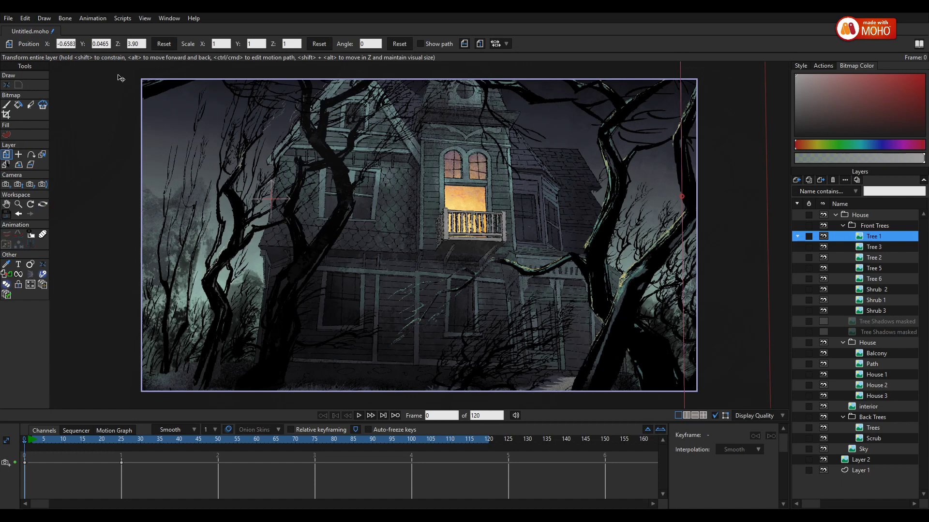
pyautogui.click(164, 44)
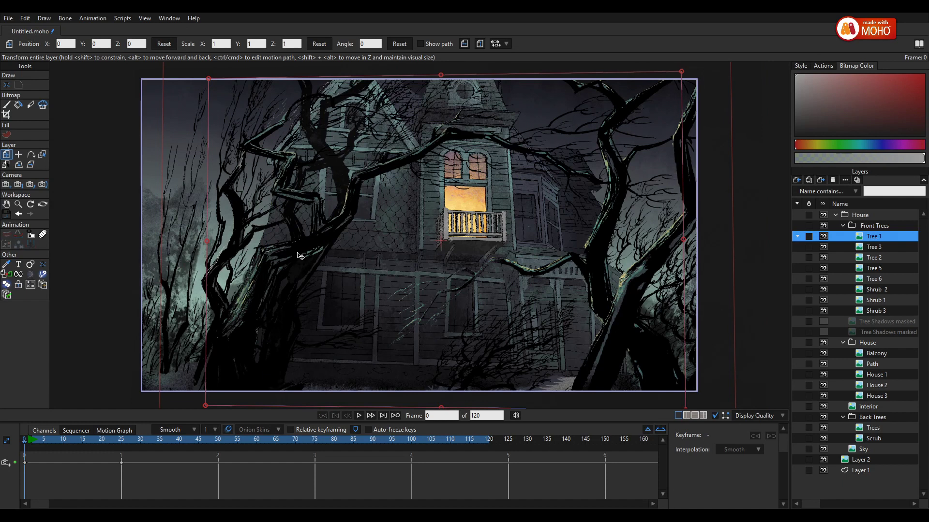
pyautogui.moveTo(298, 253); pyautogui.dragTo(150, 187)
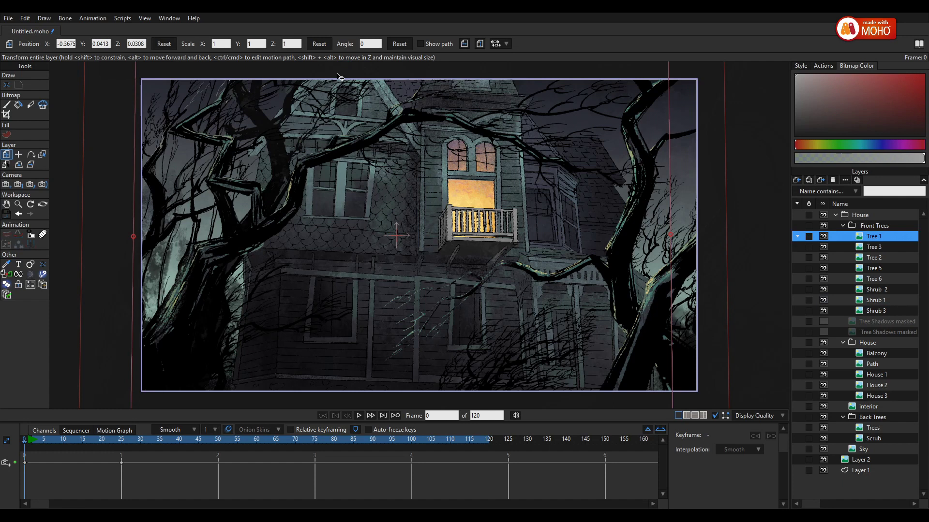
pyautogui.hotkey('ctrl', 'z')
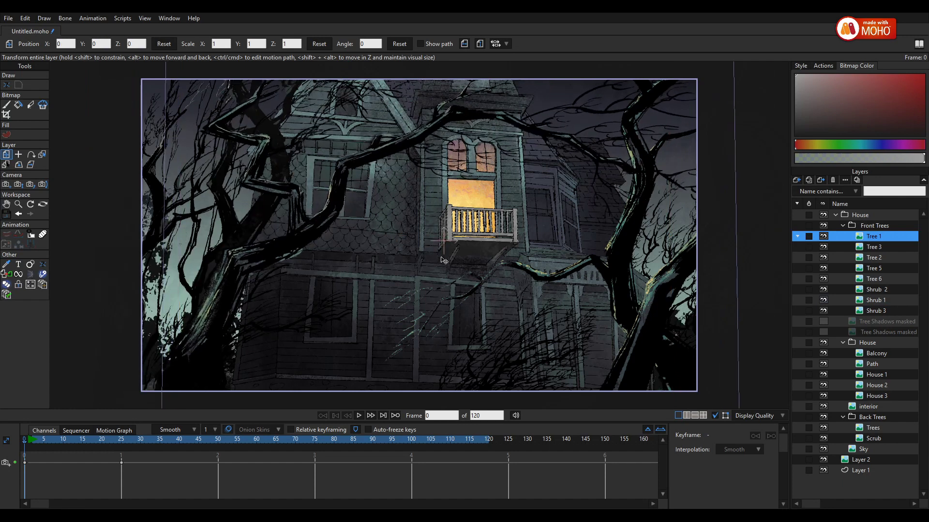
pyautogui.moveTo(445, 289); pyautogui.dragTo(453, 390)
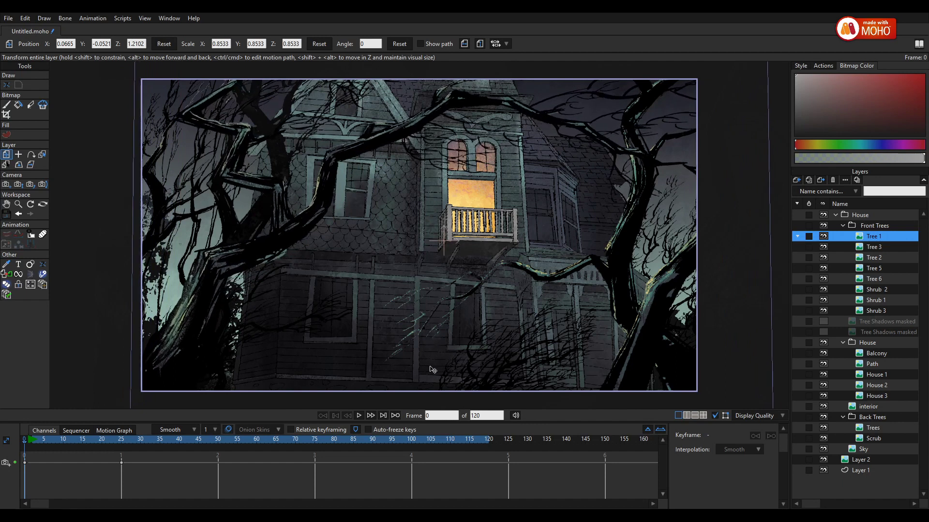
pyautogui.moveTo(434, 410); pyautogui.dragTo(433, 412)
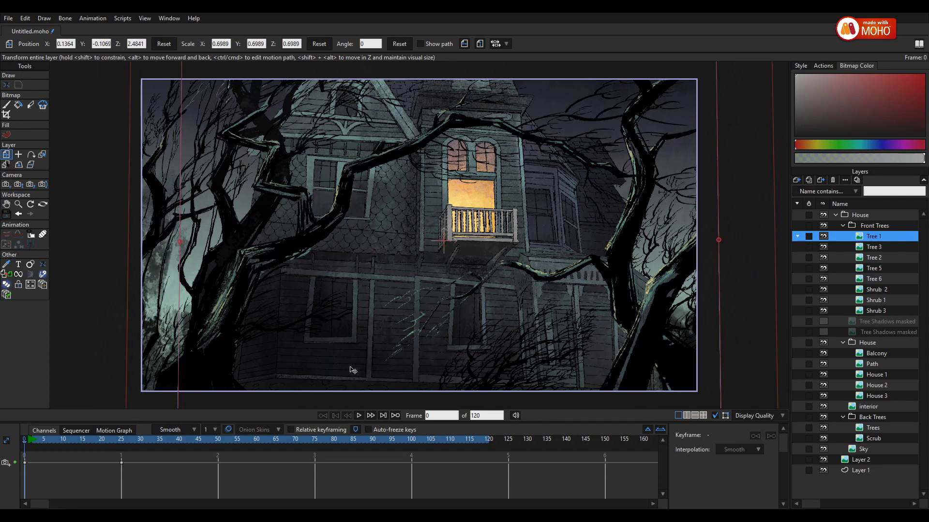
# Orbit the workspace to compare layer depths, then return to the front camera view.
pyautogui.click(43, 203)
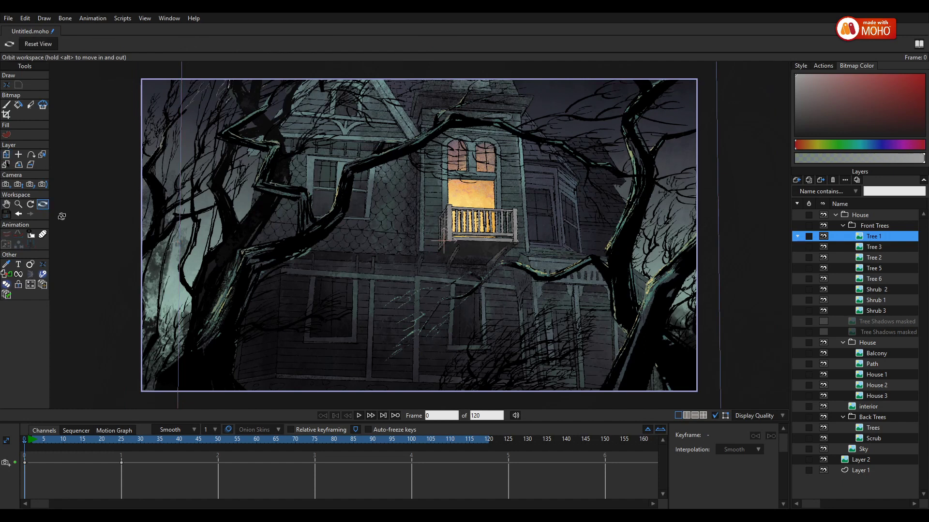
pyautogui.moveTo(542, 249); pyautogui.dragTo(529, 189)
pyautogui.moveTo(404, 259); pyautogui.dragTo(516, 228)
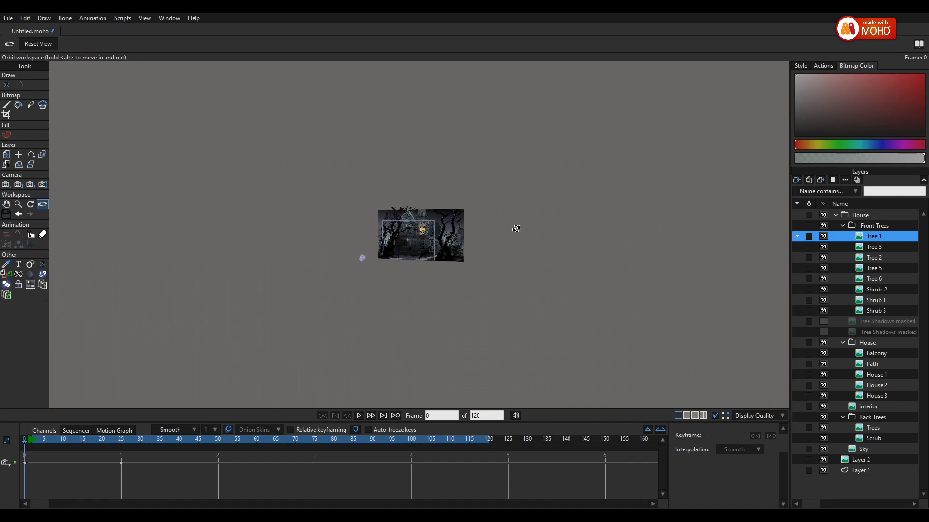
pyautogui.click(38, 44)
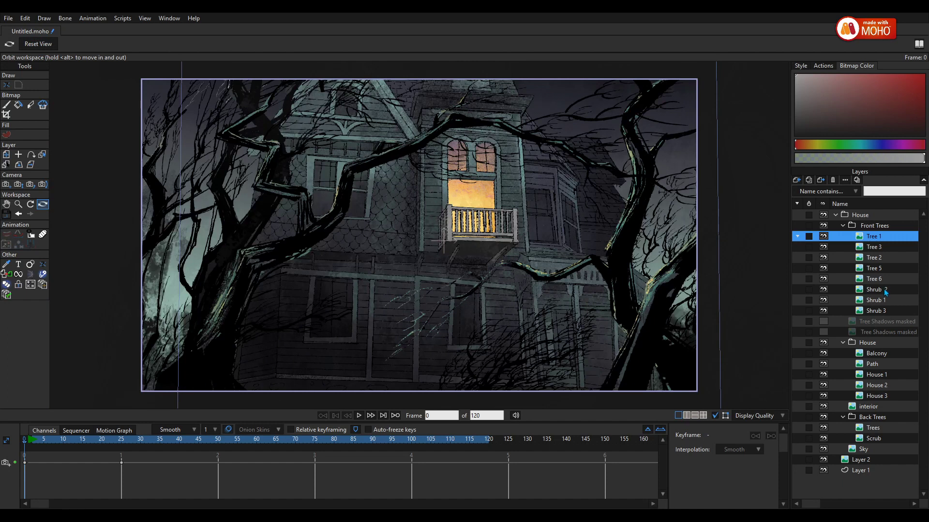
# Move Tree 3 forward in depth while keeping its apparent size.
pyautogui.click(887, 246)
pyautogui.press('0')
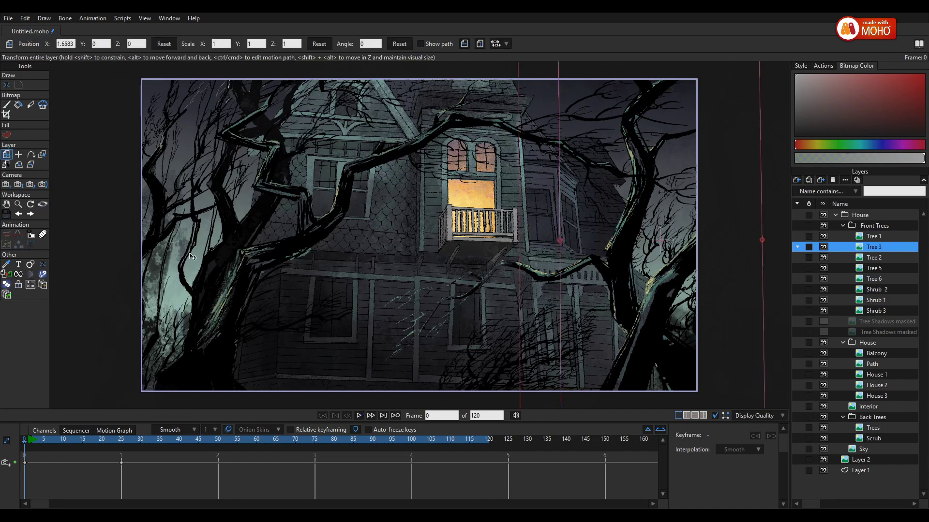
pyautogui.moveTo(665, 291); pyautogui.dragTo(666, 338)
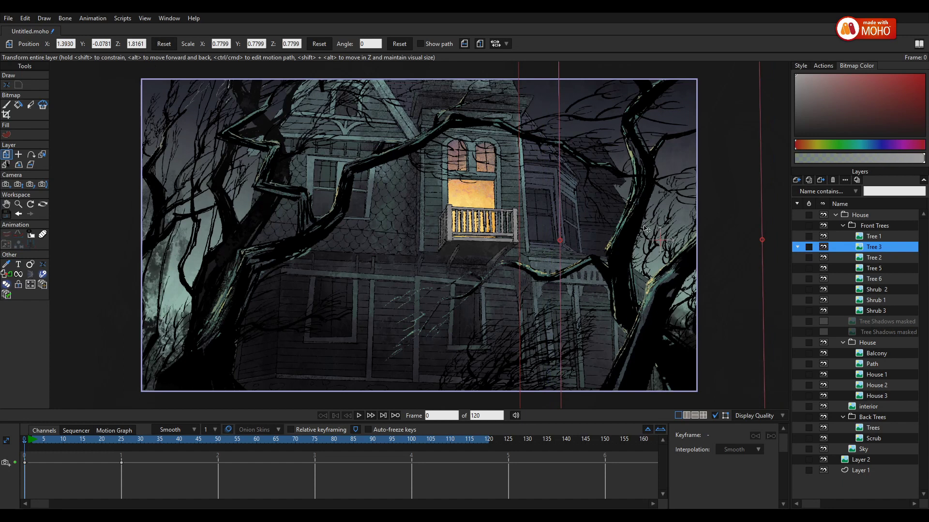
pyautogui.moveTo(673, 307)
pyautogui.mouseDown()
pyautogui.moveTo(672, 324)
pyautogui.moveTo(673, 298)
pyautogui.mouseUp()
# Shift Tree 1 to Z 4.4024 at scale 0.4664 and orbit to view the layered depth.
pyautogui.click(877, 236)
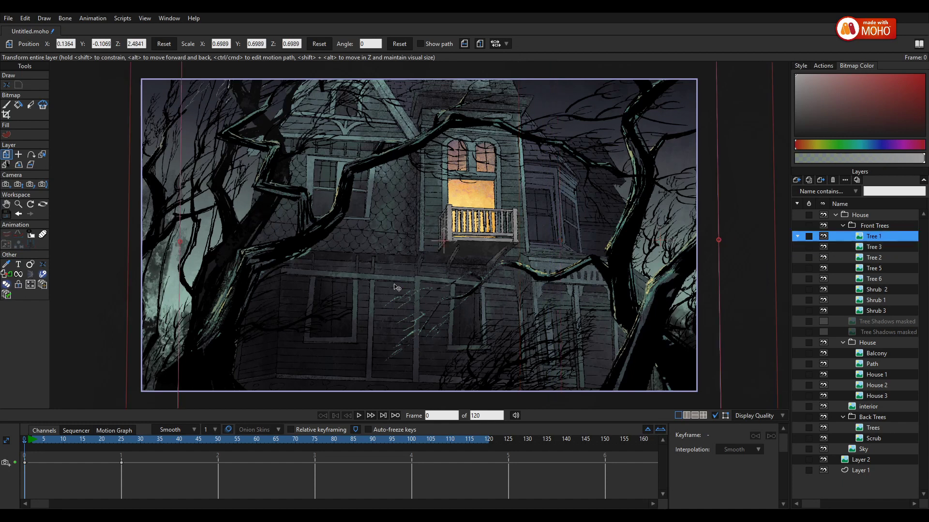
pyautogui.moveTo(312, 285); pyautogui.dragTo(317, 247)
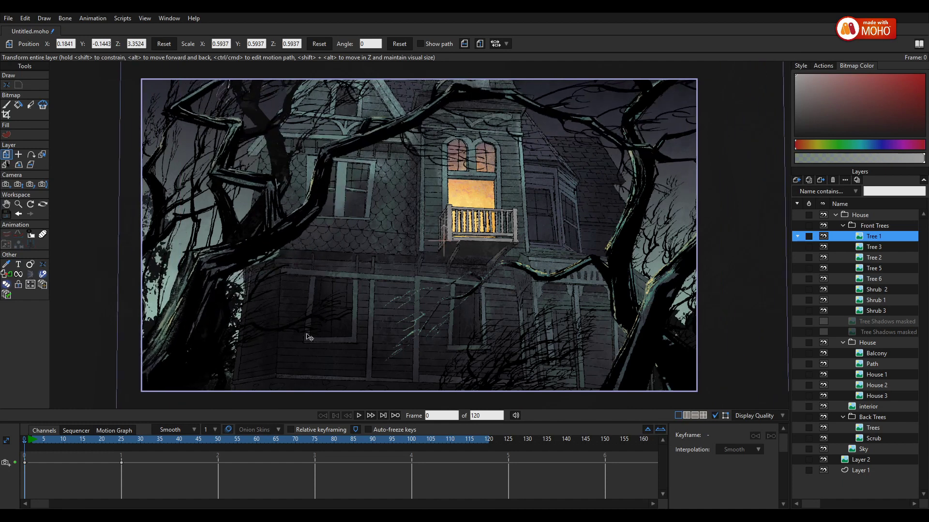
pyautogui.moveTo(315, 302); pyautogui.dragTo(315, 302)
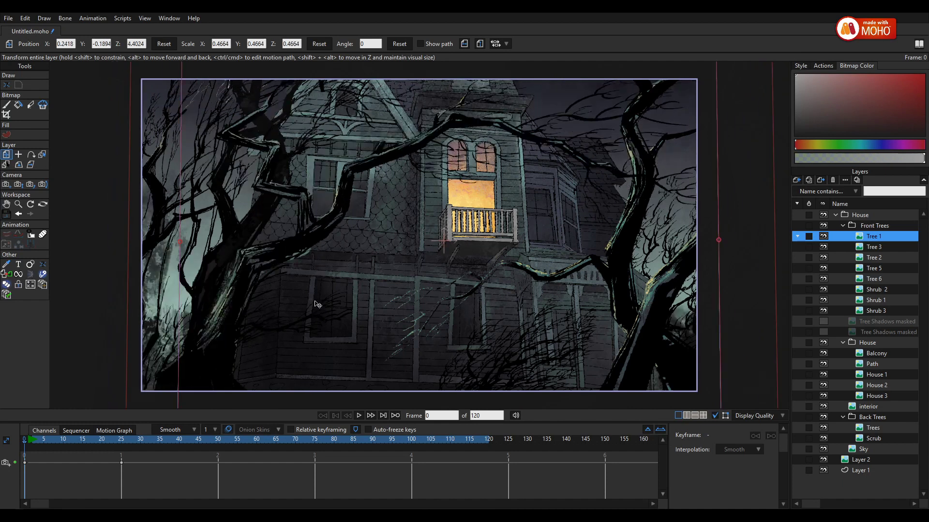
pyautogui.click(43, 204)
pyautogui.moveTo(490, 273); pyautogui.dragTo(479, 204)
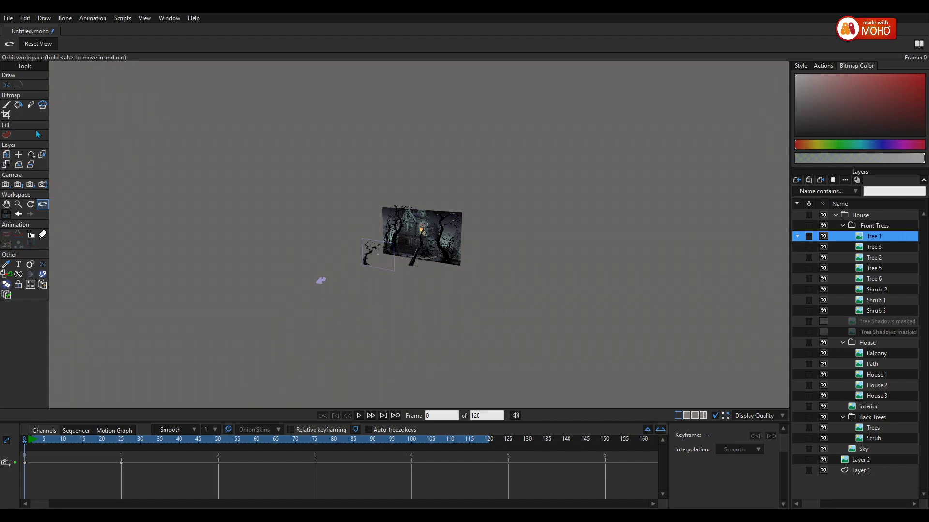
# Return to the straight-on view and move Tree 2 to a new position and depth.
pyautogui.click(52, 45)
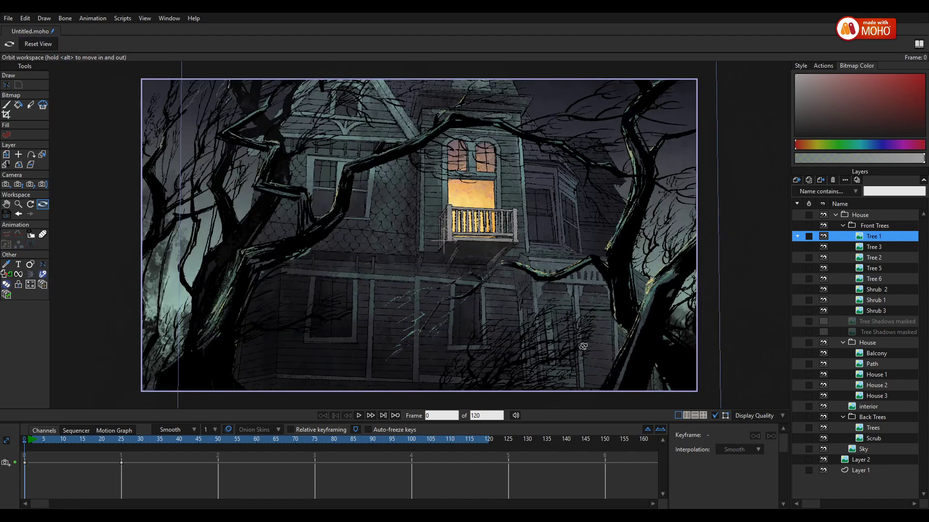
pyautogui.click(881, 258)
pyautogui.press('m')
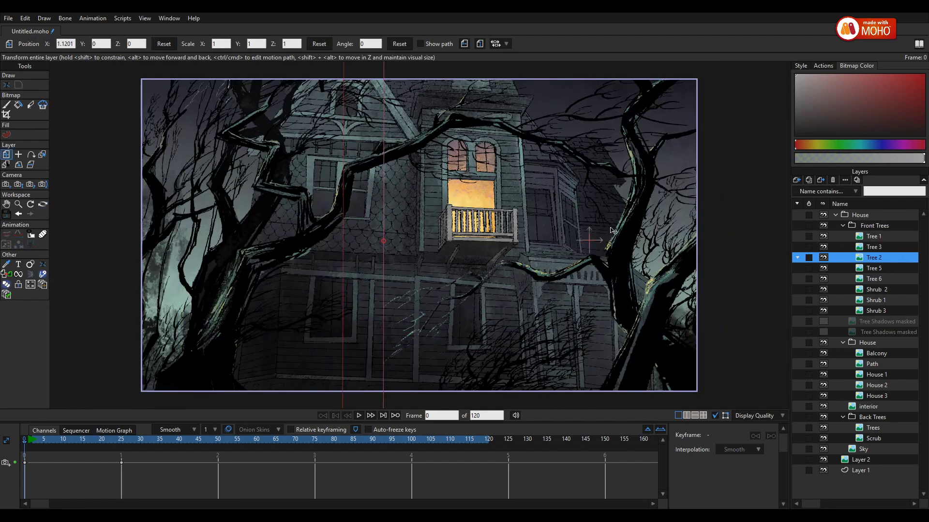
pyautogui.moveTo(629, 296); pyautogui.dragTo(654, 196)
pyautogui.moveTo(623, 311); pyautogui.dragTo(638, 224)
# Reposition Tree 3 to Z 3.5942 and Tree 5 to Z 1.1614 at scale 0.8637.
pyautogui.click(874, 247)
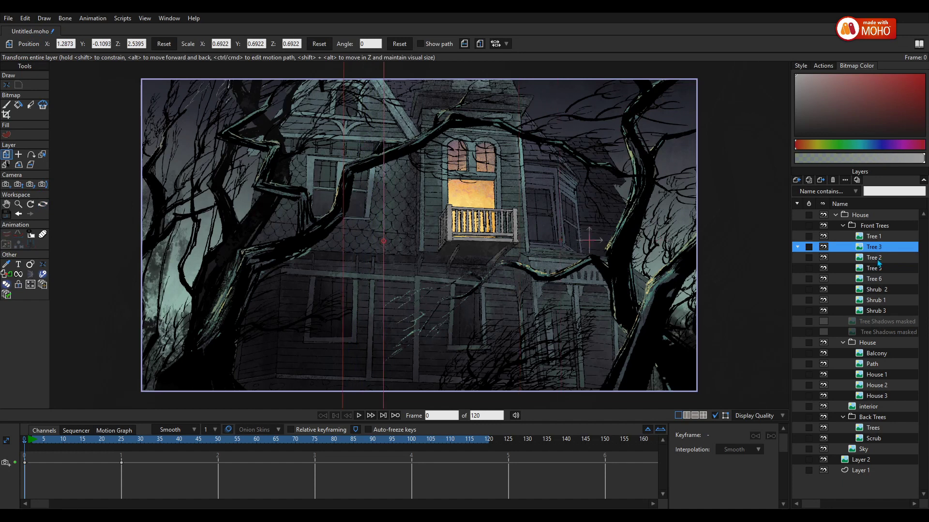
pyautogui.click(878, 259)
pyautogui.click(870, 246)
pyautogui.moveTo(637, 259); pyautogui.dragTo(662, 325)
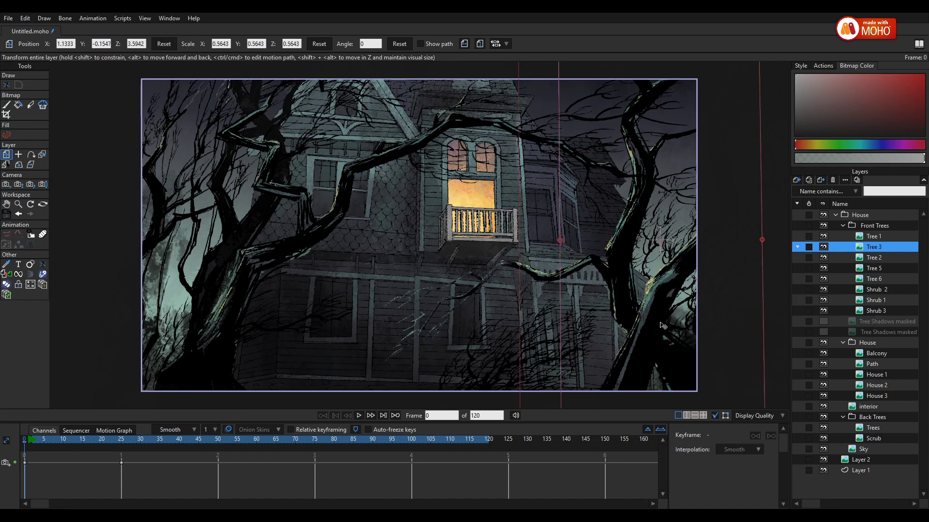
pyautogui.click(879, 269)
pyautogui.moveTo(534, 261); pyautogui.dragTo(542, 312)
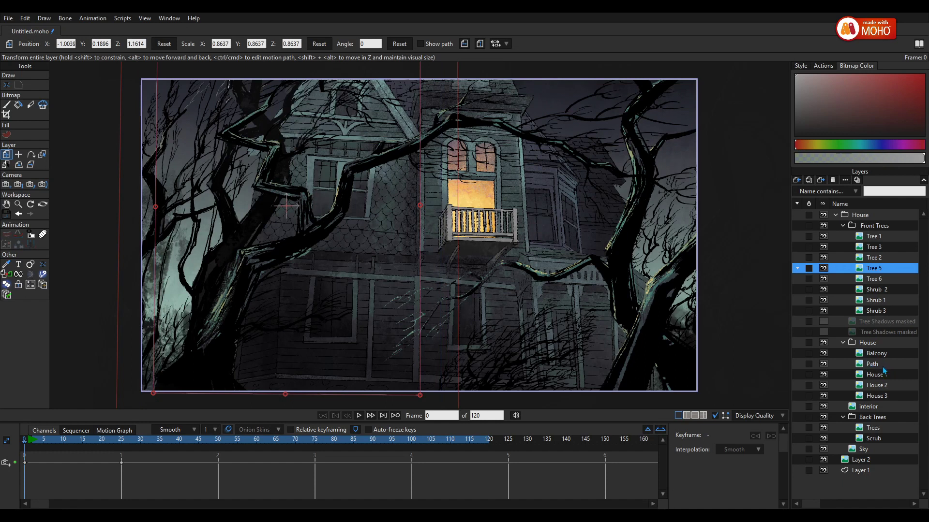
# Move the Path layer above Balcony, then toggle House 1 and Balcony visibility to check them.
pyautogui.moveTo(880, 368); pyautogui.dragTo(879, 360)
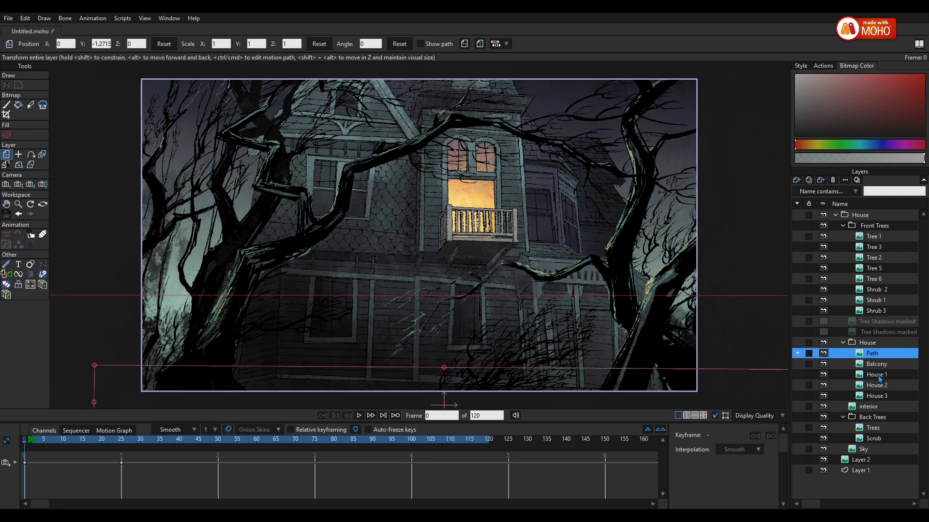
pyautogui.click(879, 377)
pyautogui.click(826, 376)
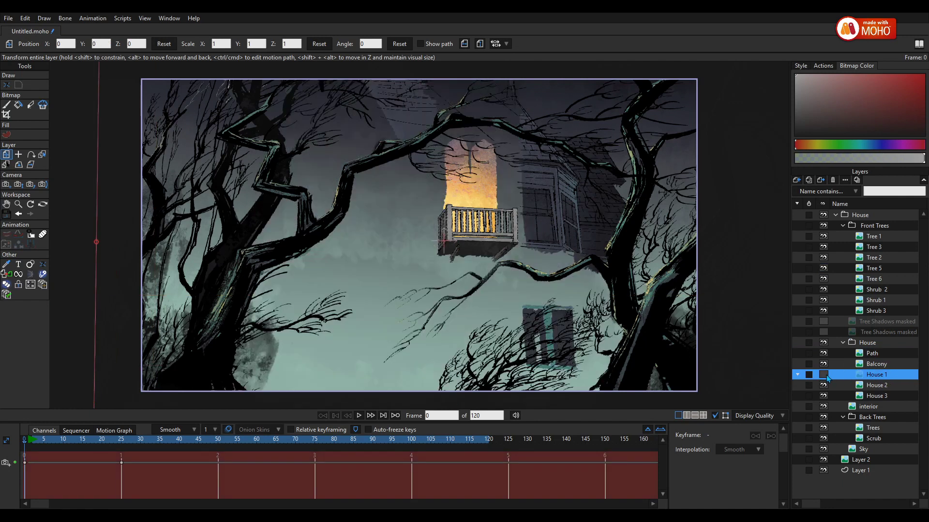
pyautogui.click(826, 375)
pyautogui.click(847, 366)
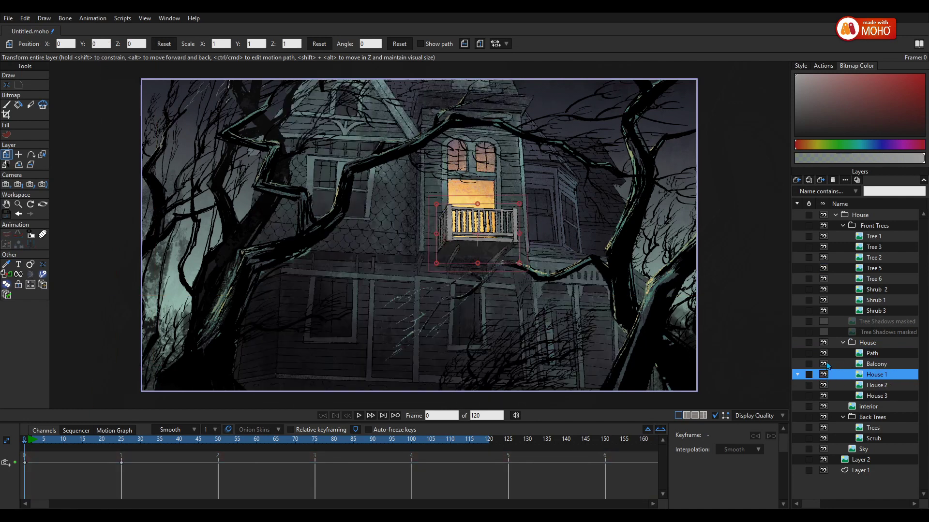
pyautogui.click(825, 365)
pyautogui.click(826, 364)
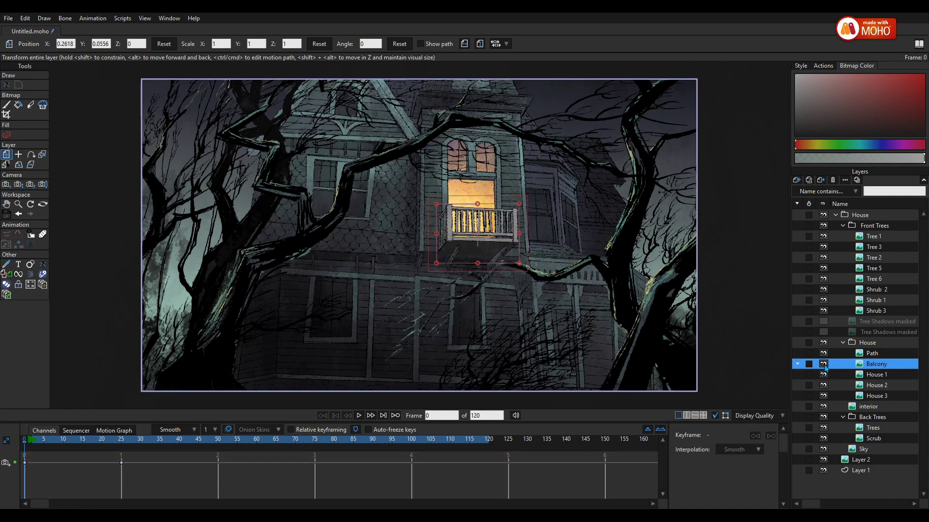
pyautogui.click(857, 377)
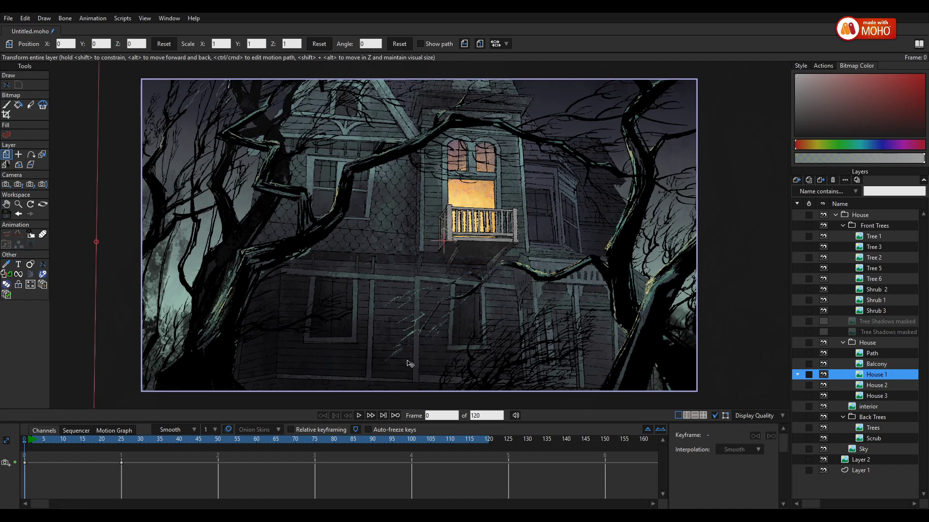
pyautogui.click(878, 407)
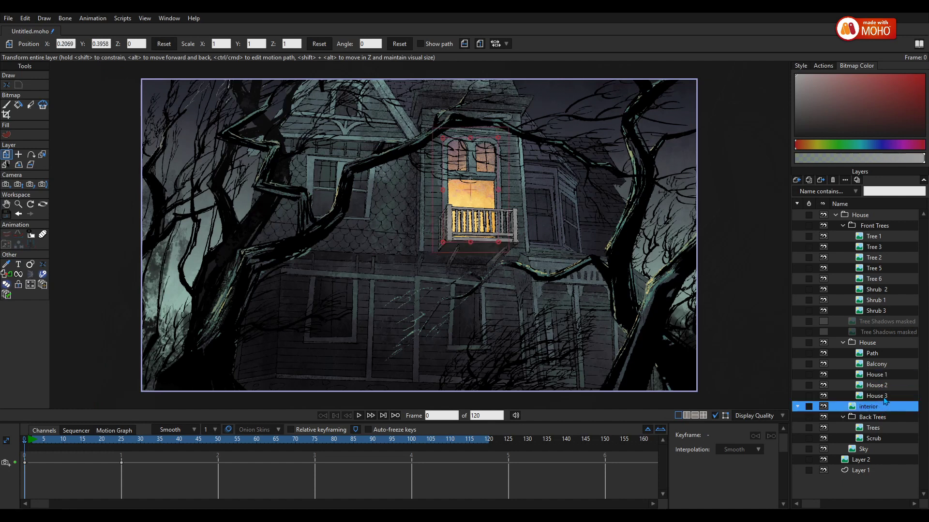
pyautogui.click(888, 387)
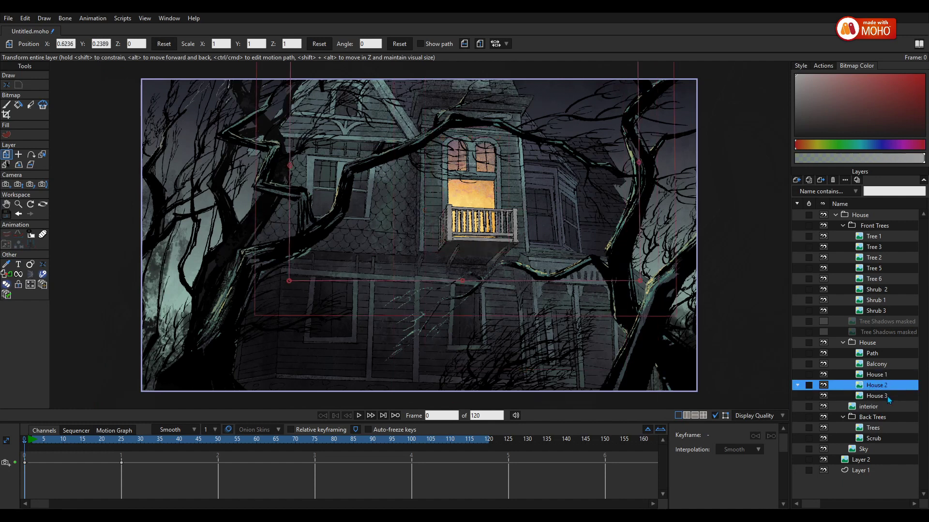
pyautogui.click(887, 396)
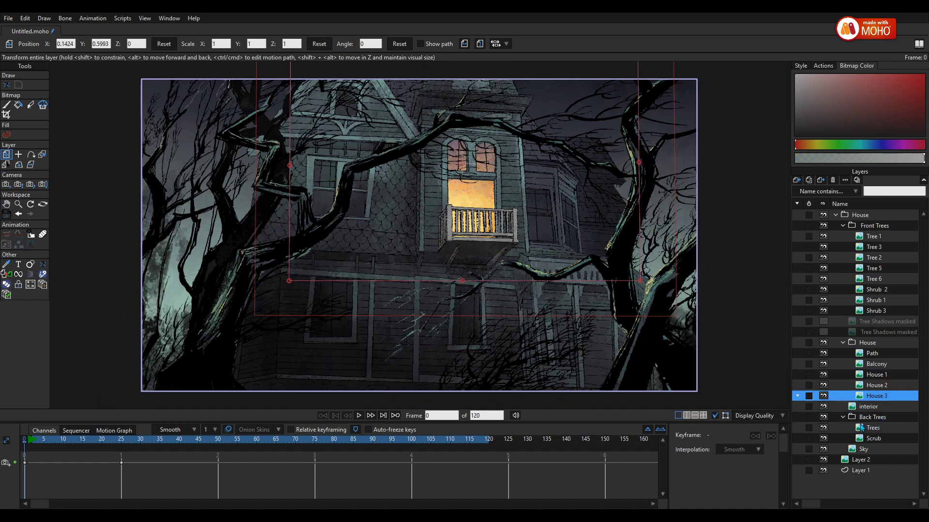
pyautogui.click(883, 289)
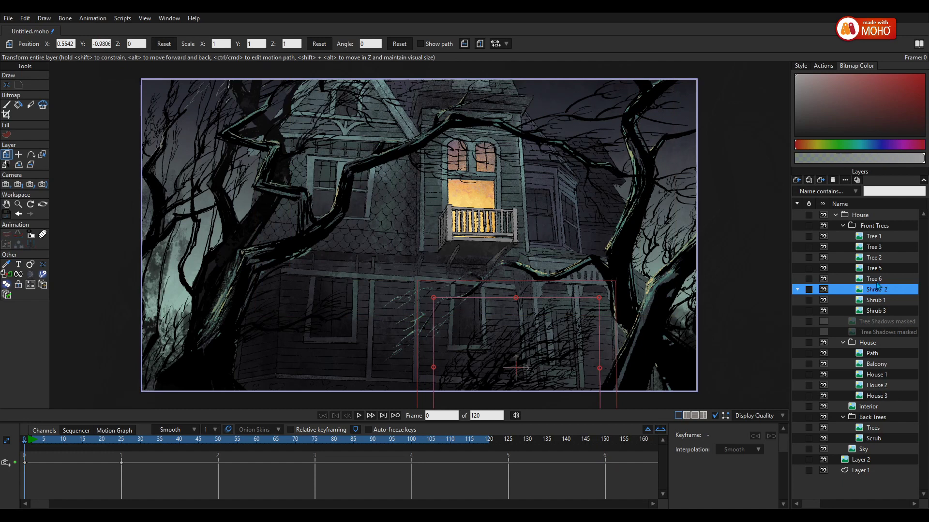
pyautogui.click(873, 279)
pyautogui.click(823, 279)
pyautogui.click(823, 279)
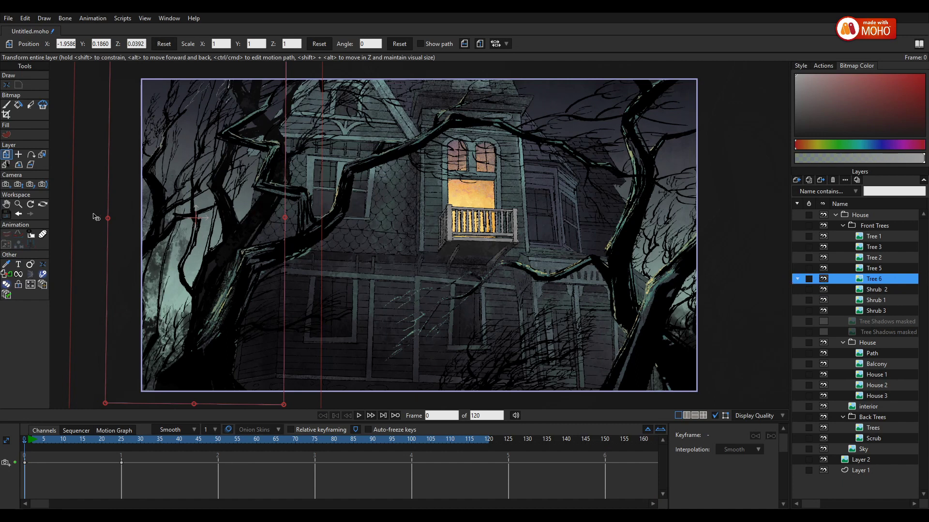
pyautogui.moveTo(210, 243); pyautogui.dragTo(220, 214)
pyautogui.click(878, 289)
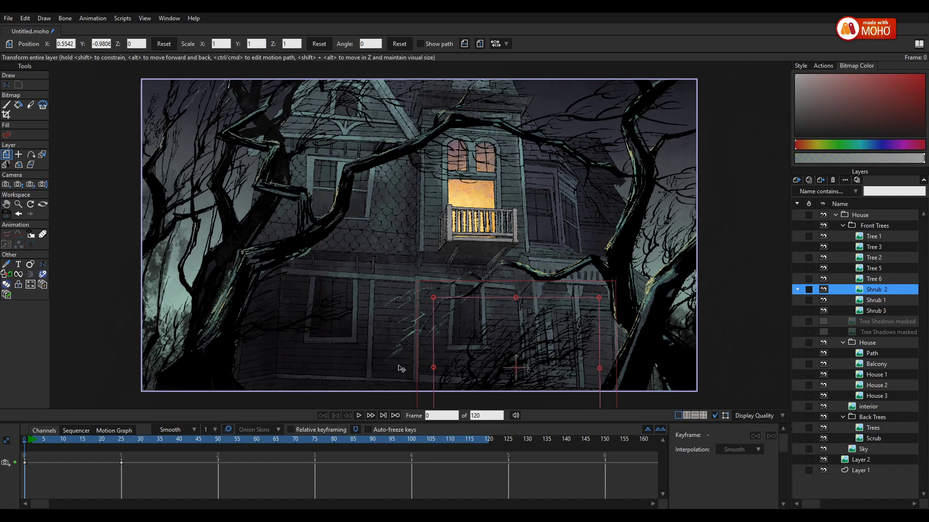
# Check Shrub 2's artwork by toggling it, then move it to the top of Front Trees.
pyautogui.click(824, 290)
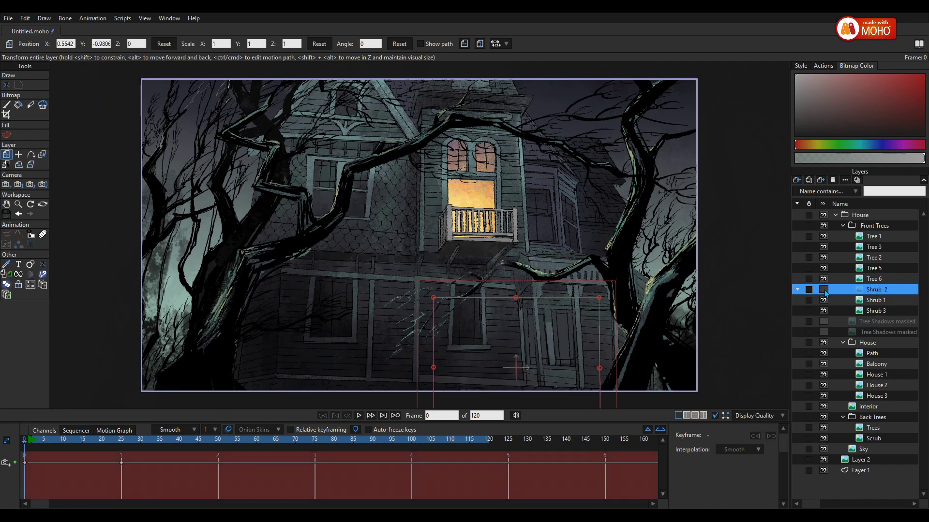
pyautogui.click(824, 289)
pyautogui.click(823, 289)
pyautogui.click(824, 289)
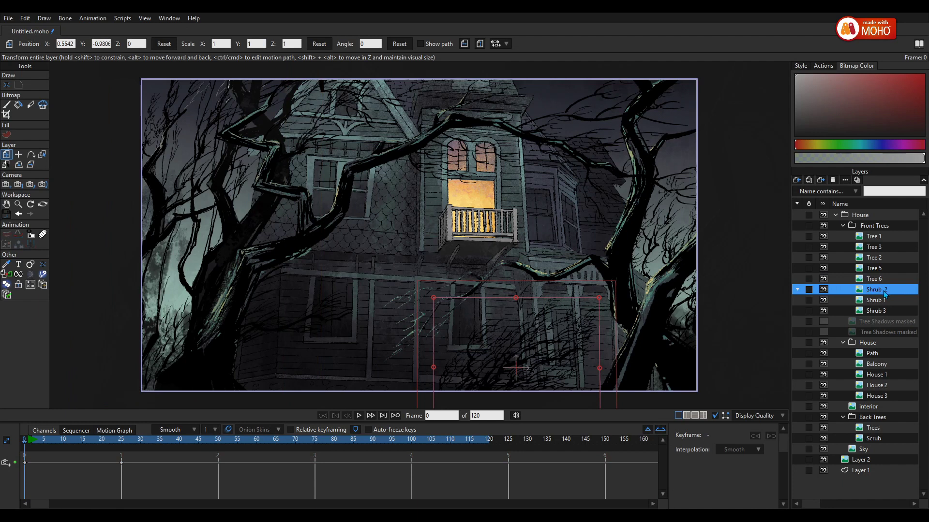
pyautogui.moveTo(888, 285); pyautogui.dragTo(891, 233)
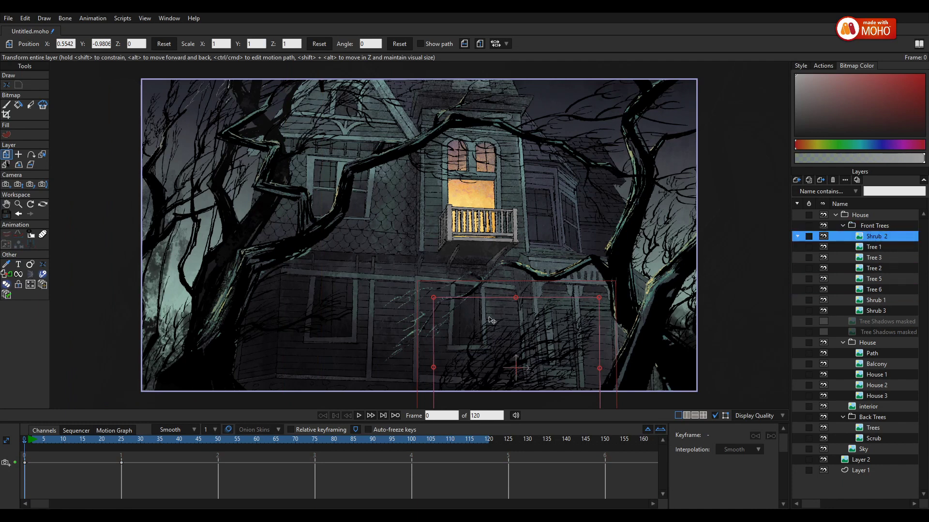
pyautogui.click(888, 247)
pyautogui.click(892, 238)
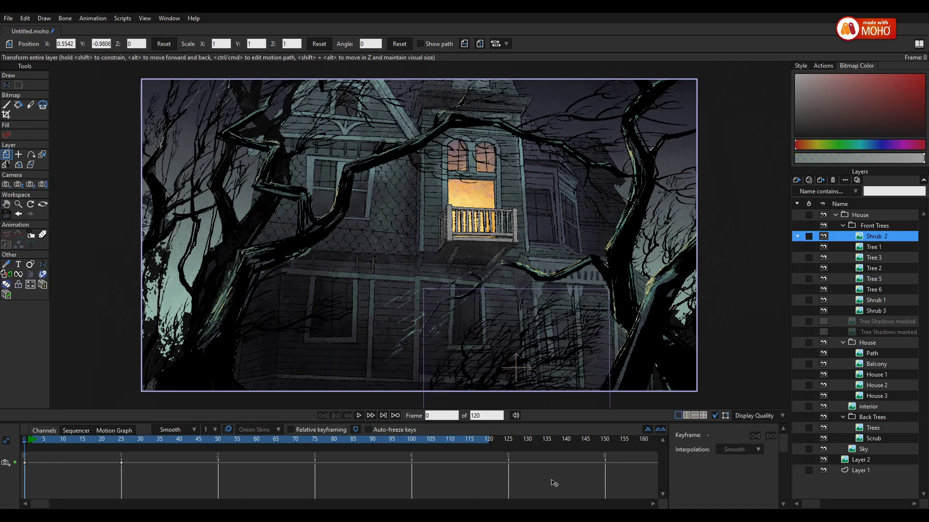
# Shift Shrub 2 in depth to Z 2.3613 at scale 0.7138.
pyautogui.moveTo(552, 481); pyautogui.dragTo(552, 510)
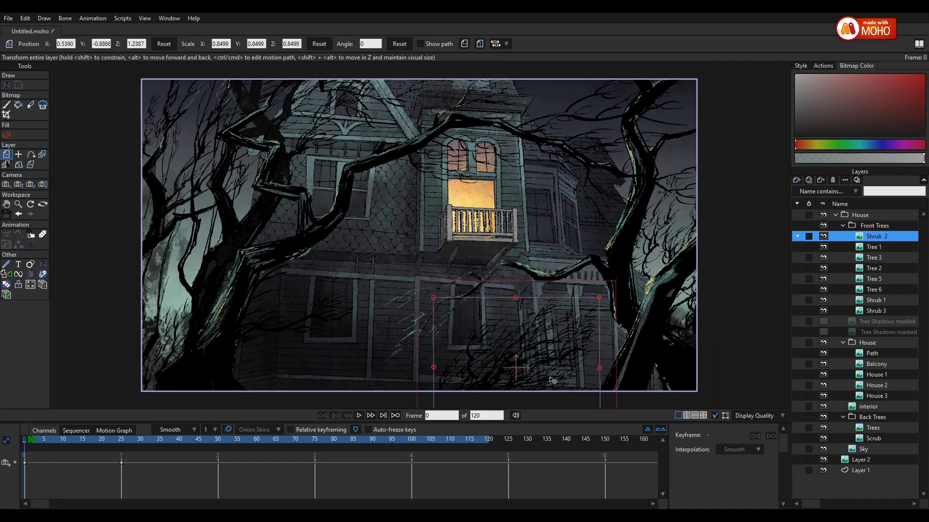
pyautogui.moveTo(550, 379); pyautogui.dragTo(558, 324)
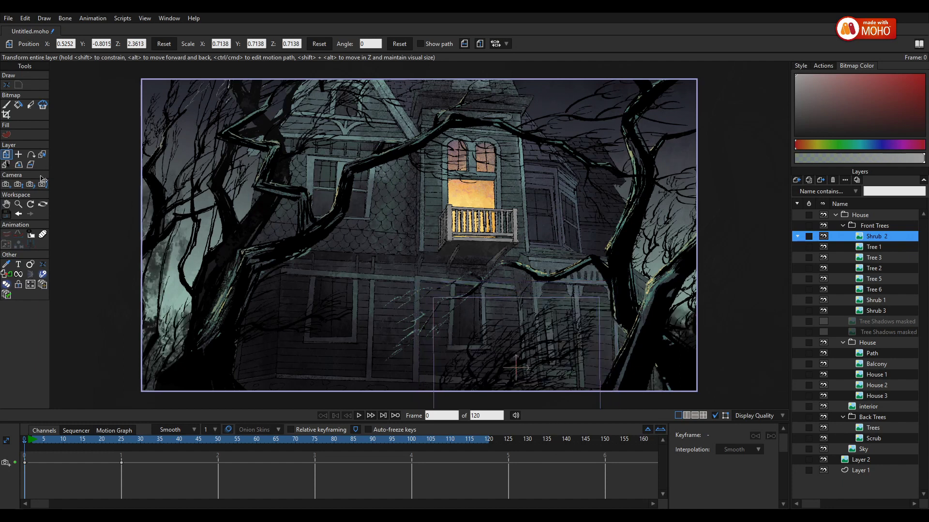
pyautogui.click(6, 185)
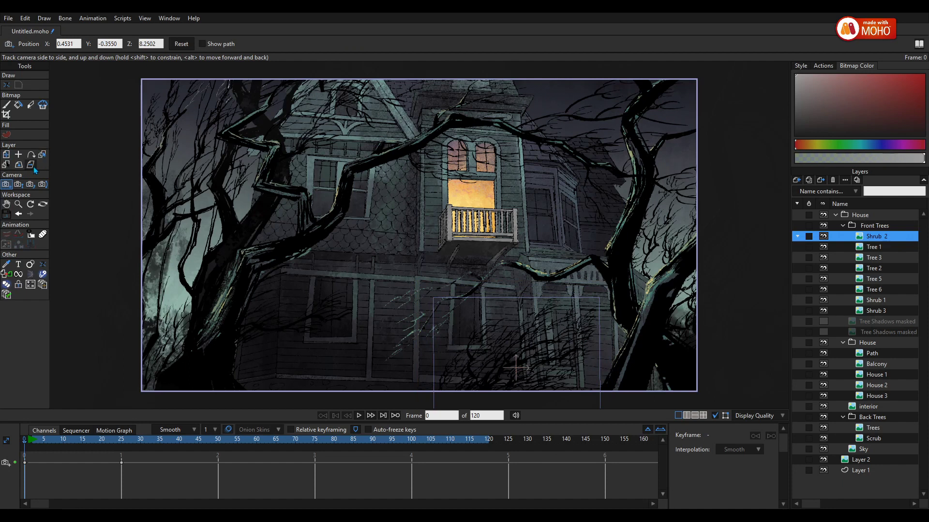
# Push Shrub 2 further in depth, then undo the accidental enlargement to restore scale 0.1740.
pyautogui.click(6, 154)
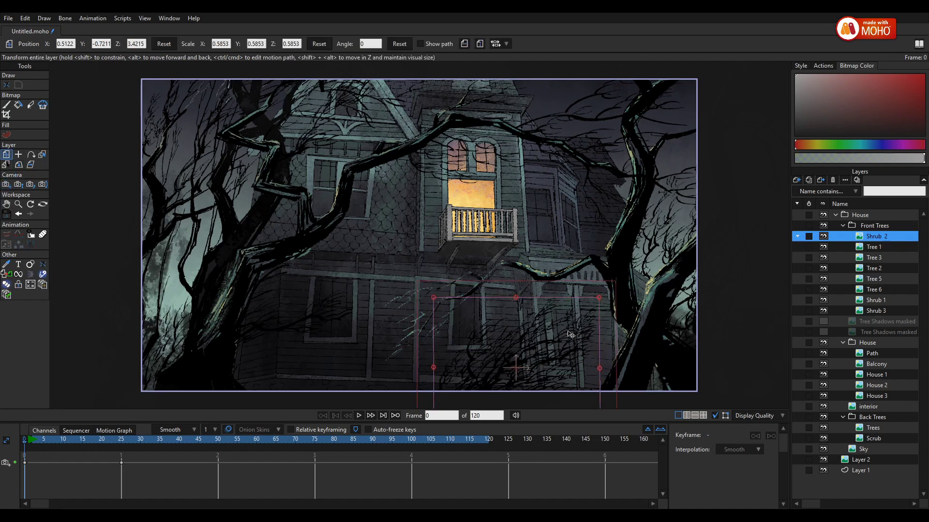
pyautogui.moveTo(571, 333); pyautogui.dragTo(575, 333)
pyautogui.moveTo(572, 403); pyautogui.dragTo(572, 348)
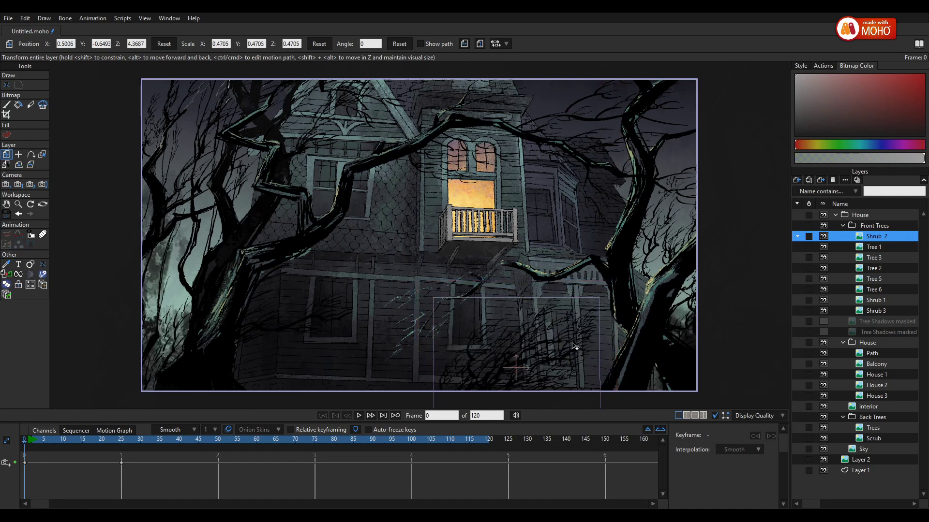
pyautogui.moveTo(572, 389); pyautogui.dragTo(572, 348)
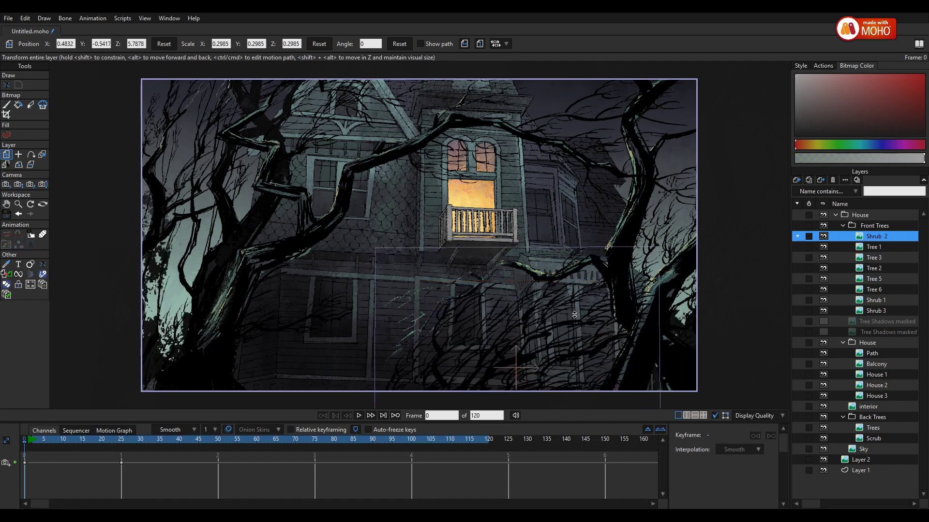
pyautogui.moveTo(574, 320); pyautogui.dragTo(672, 255)
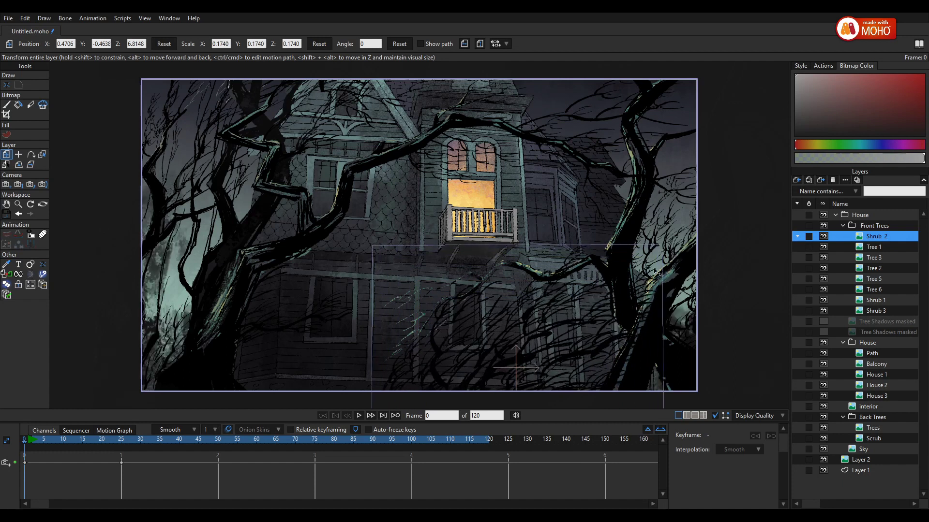
pyautogui.hotkey('ctrl', 'z')
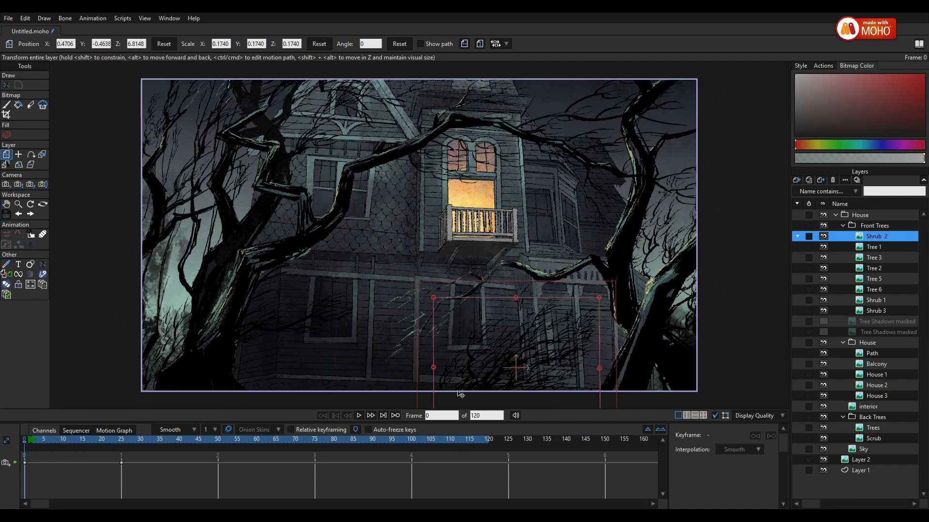
# Preview the camera push-in, unhide Tree 3 and Tree 1, and select Tree 2 at frame 0.
pyautogui.click(121, 441)
pyautogui.moveTo(120, 441); pyautogui.dragTo(37, 446)
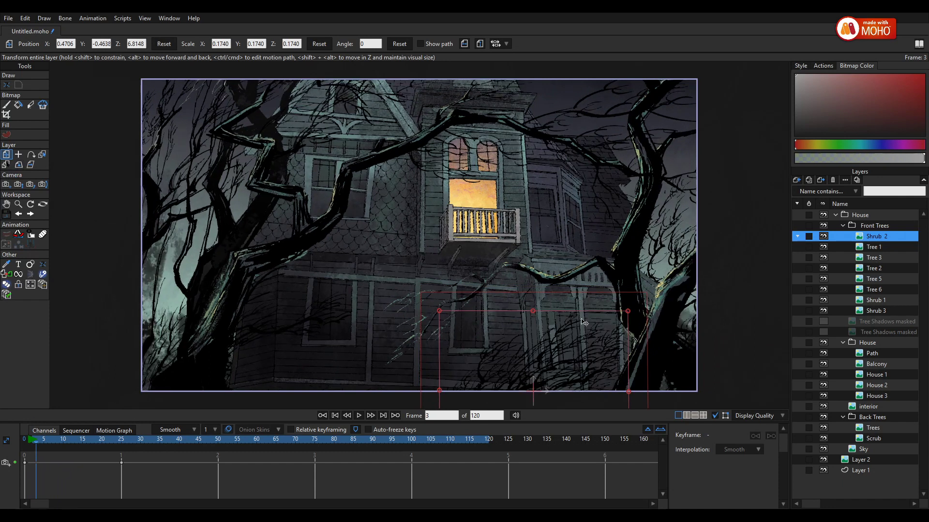
pyautogui.click(823, 257)
pyautogui.click(824, 247)
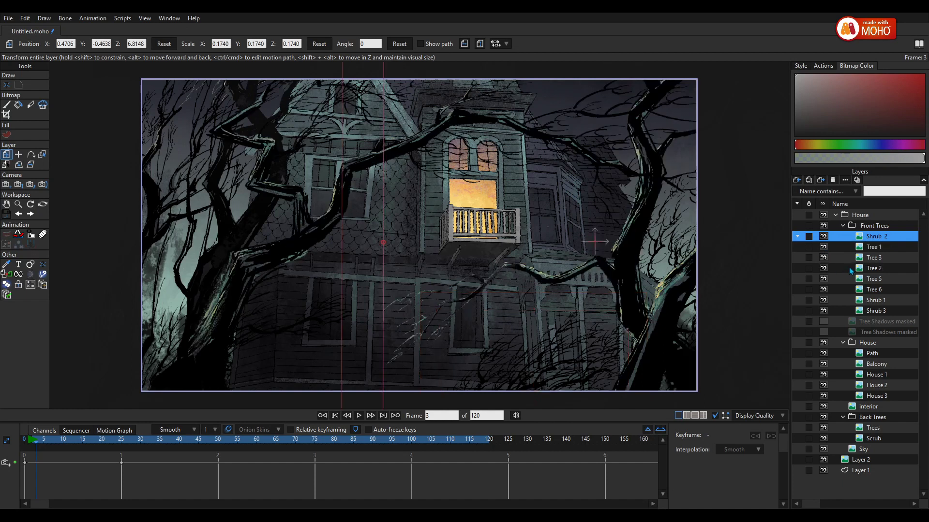
pyautogui.click(799, 268)
pyautogui.moveTo(36, 443); pyautogui.dragTo(24, 444)
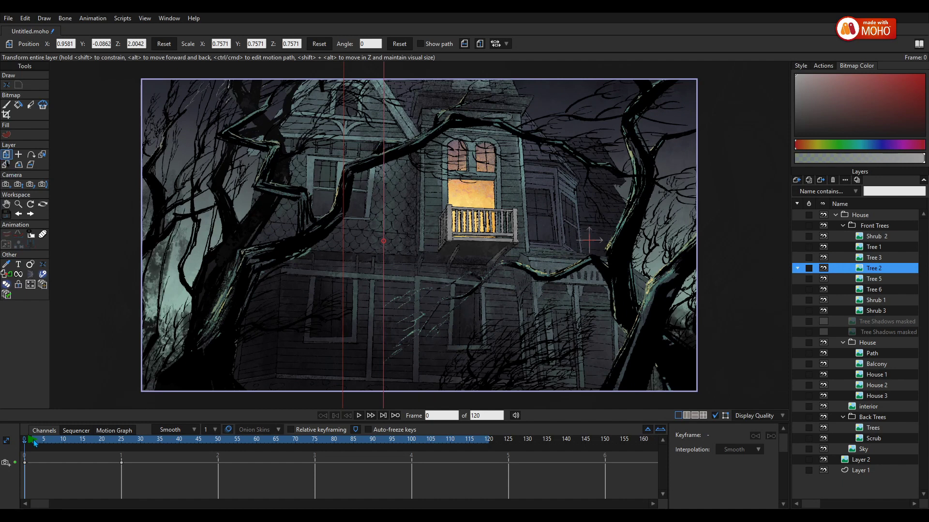
# Move Tree 2 forward to Z 3.1074, scaled down to keep its size, and check parallax.
pyautogui.moveTo(34, 441)
pyautogui.mouseDown()
pyautogui.moveTo(73, 443)
pyautogui.moveTo(24, 441)
pyautogui.mouseUp()
pyautogui.moveTo(547, 267); pyautogui.dragTo(544, 367)
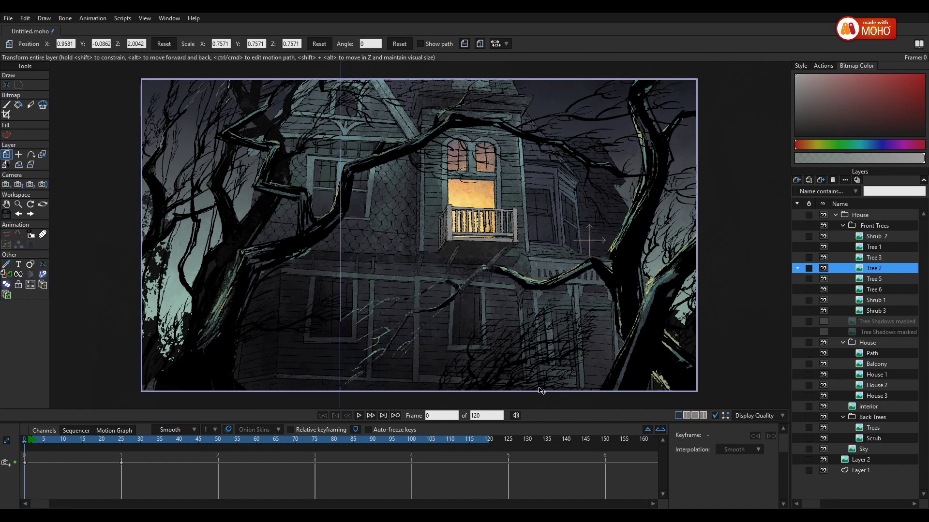
pyautogui.moveTo(541, 390); pyautogui.dragTo(516, 383)
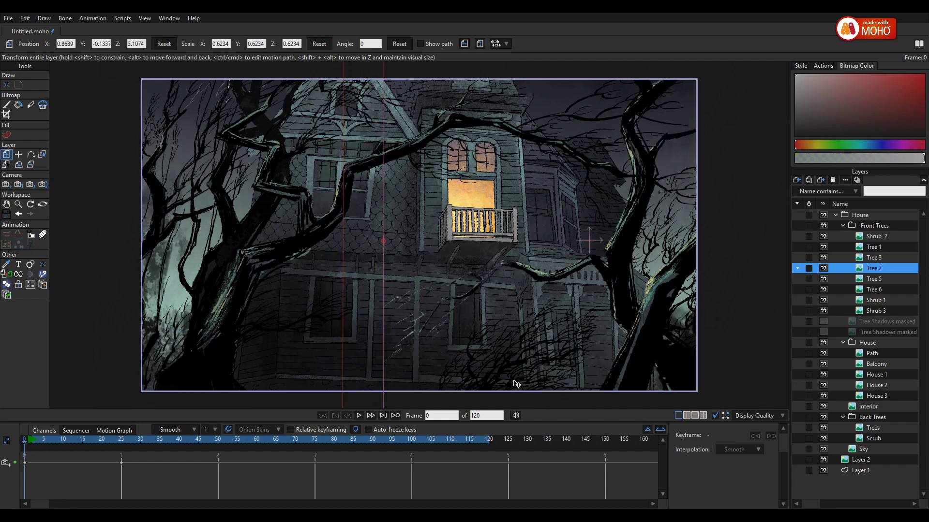
pyautogui.moveTo(31, 443); pyautogui.dragTo(4, 439)
# Bring Tree 1 forward to Z 5.1773 at scale 0.3725 and preview its parallax.
pyautogui.click(874, 246)
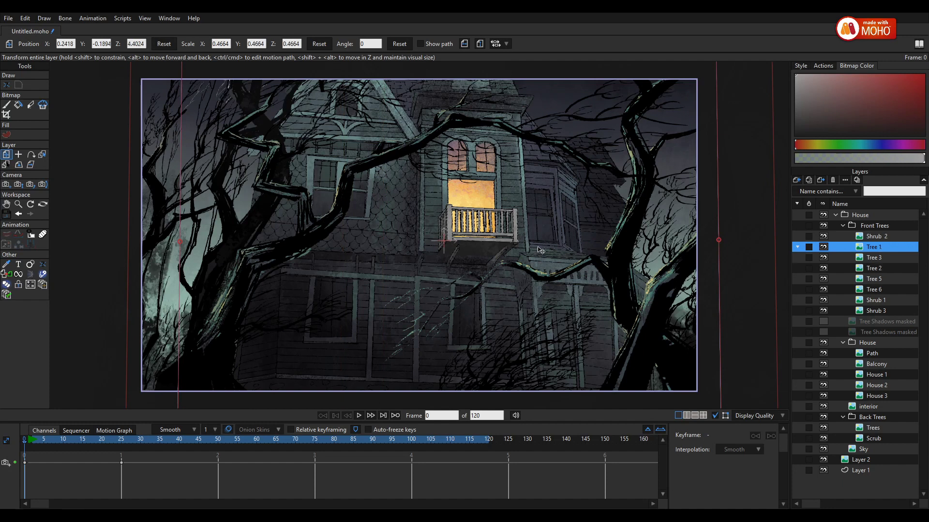
pyautogui.moveTo(541, 250); pyautogui.dragTo(550, 313)
pyautogui.moveTo(37, 443); pyautogui.dragTo(15, 450)
pyautogui.moveTo(41, 442); pyautogui.dragTo(3, 433)
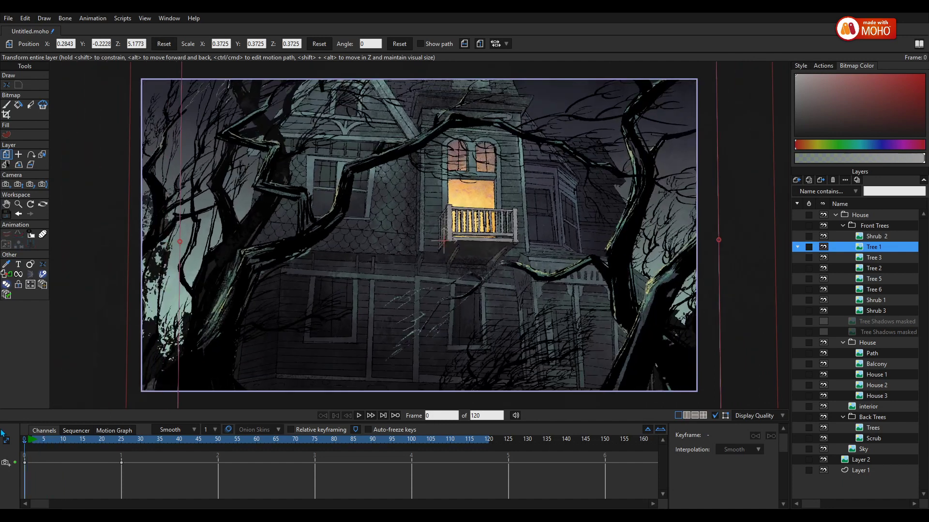
# Push House 2 further back in depth and preview the parallax.
pyautogui.click(877, 386)
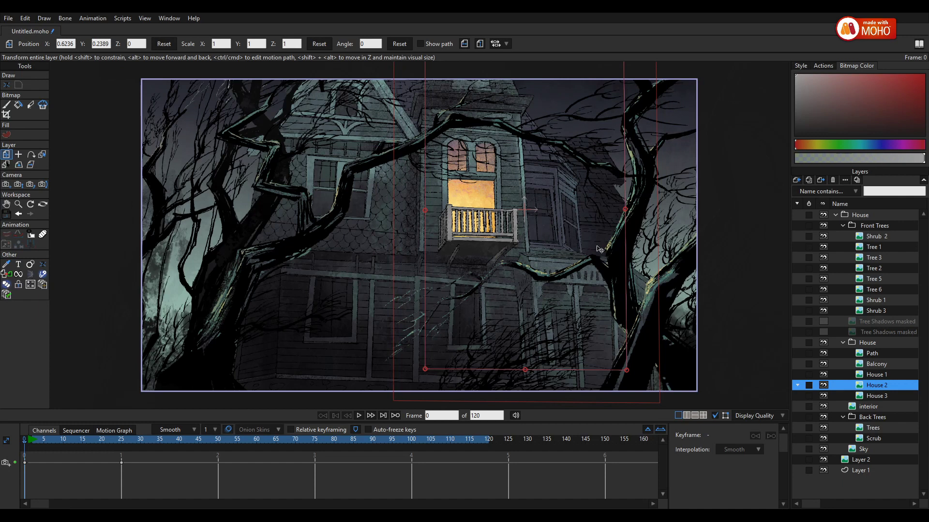
pyautogui.moveTo(596, 246); pyautogui.dragTo(581, 210)
pyautogui.moveTo(35, 444)
pyautogui.mouseDown()
pyautogui.moveTo(73, 444)
pyautogui.moveTo(24, 444)
pyautogui.mouseUp()
# Push House 3 back in stages to Z -9.9306 at scale 2.2037, previewing each change.
pyautogui.press('Down')
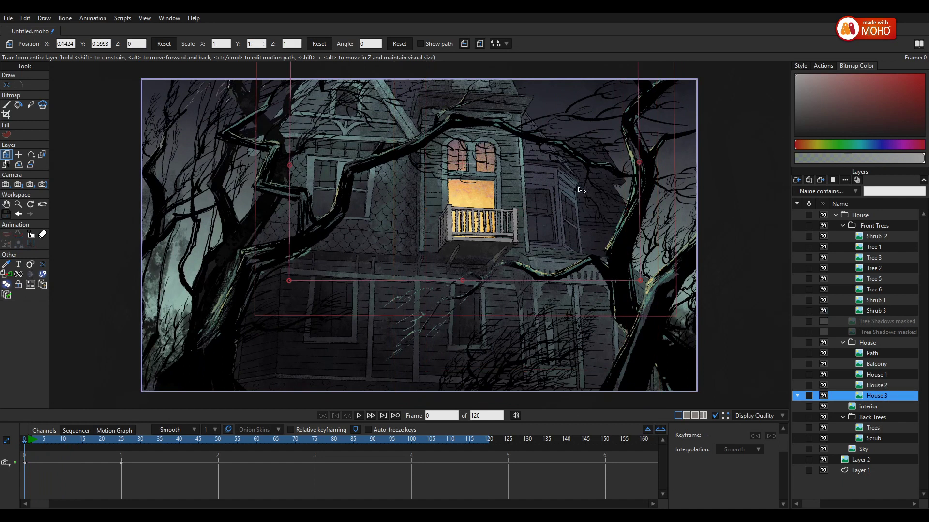
pyautogui.moveTo(599, 201); pyautogui.dragTo(594, 170)
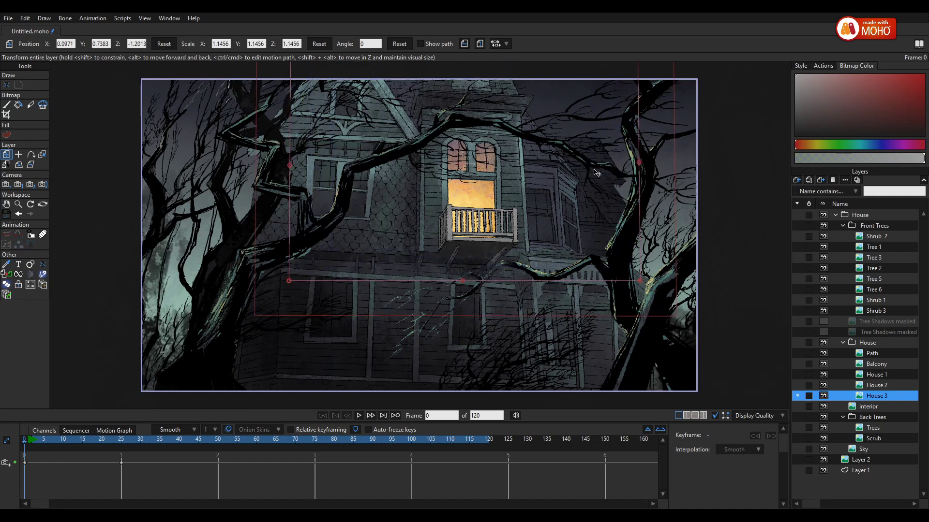
pyautogui.moveTo(36, 443)
pyautogui.mouseDown()
pyautogui.moveTo(74, 443)
pyautogui.moveTo(23, 443)
pyautogui.mouseUp()
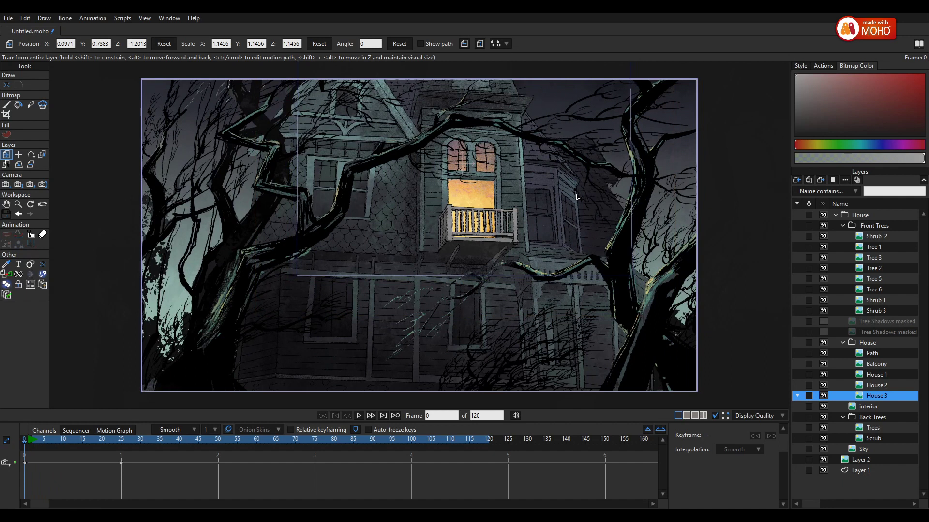
pyautogui.moveTo(578, 199); pyautogui.dragTo(556, 197)
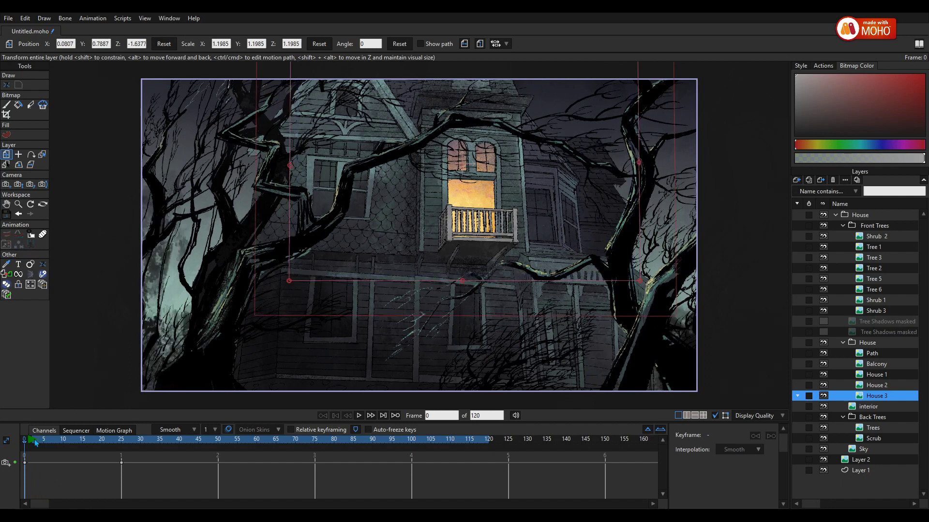
pyautogui.moveTo(35, 442)
pyautogui.mouseDown()
pyautogui.moveTo(71, 446)
pyautogui.moveTo(19, 435)
pyautogui.mouseUp()
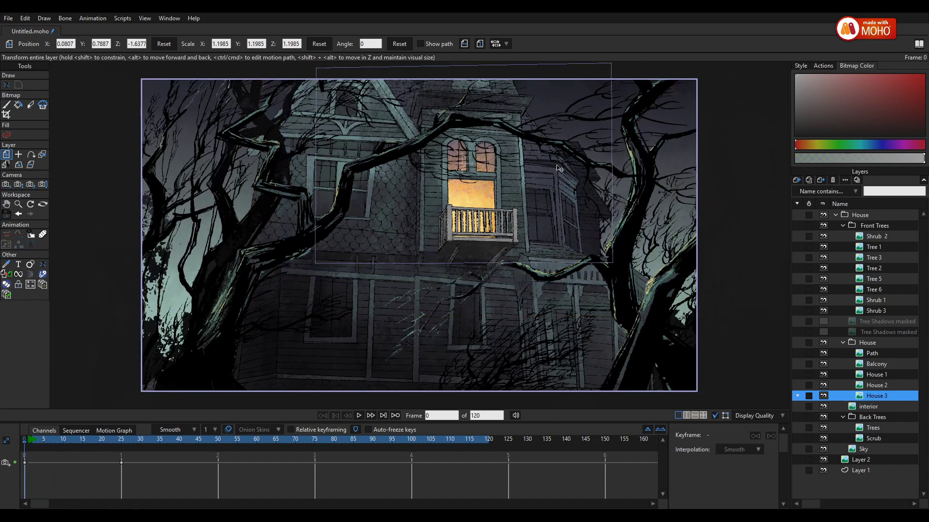
pyautogui.moveTo(584, 199); pyautogui.dragTo(591, 213)
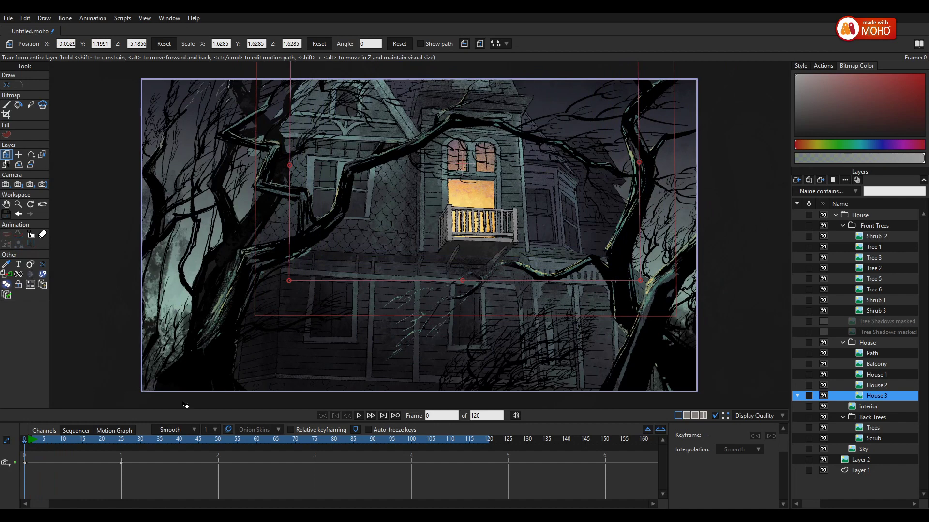
pyautogui.moveTo(44, 445); pyautogui.dragTo(20, 442)
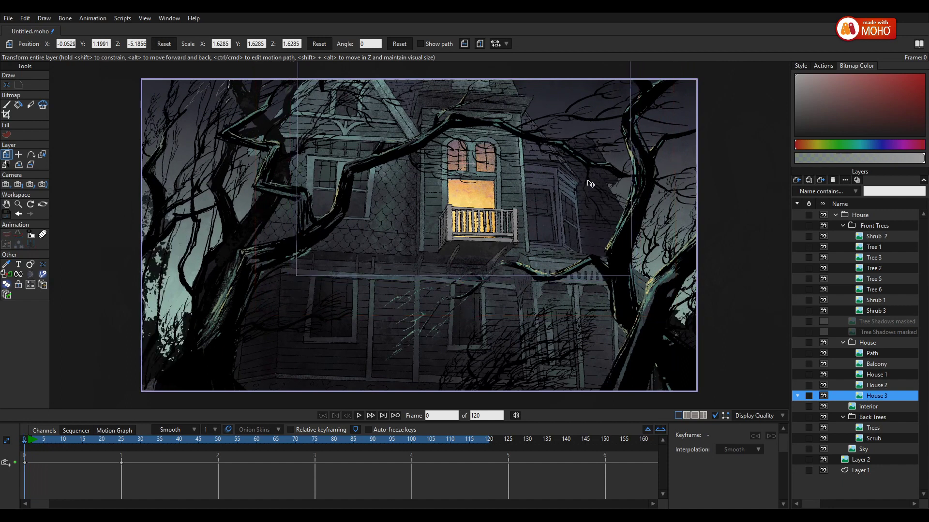
pyautogui.moveTo(578, 158); pyautogui.dragTo(281, 397)
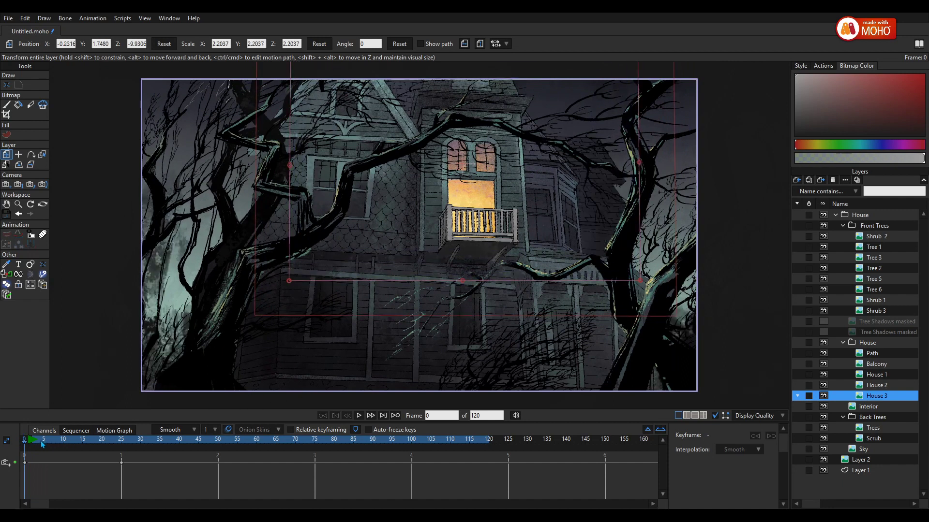
pyautogui.moveTo(42, 445); pyautogui.dragTo(75, 445)
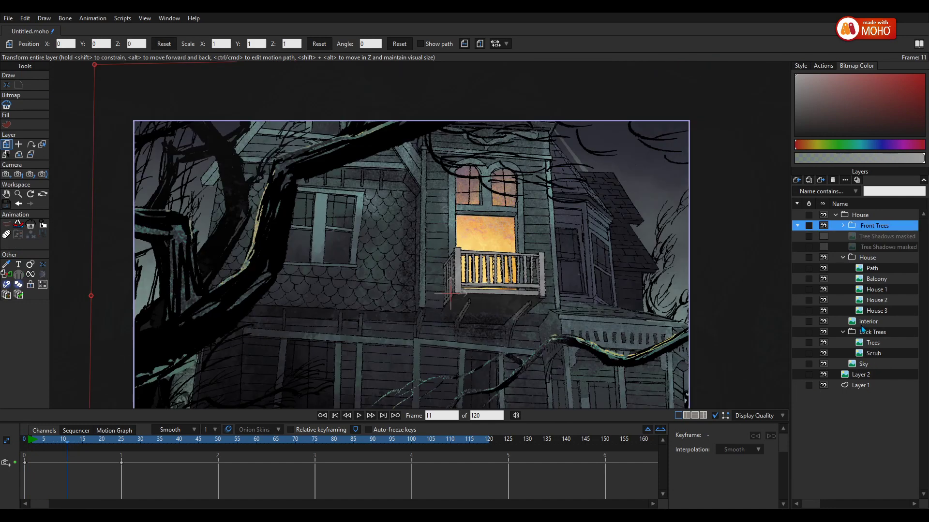
# Hide the House layer, select Sky, and load a bitmap brush with sampled blue-grey in Normal blending.
pyautogui.click(842, 258)
pyautogui.click(823, 258)
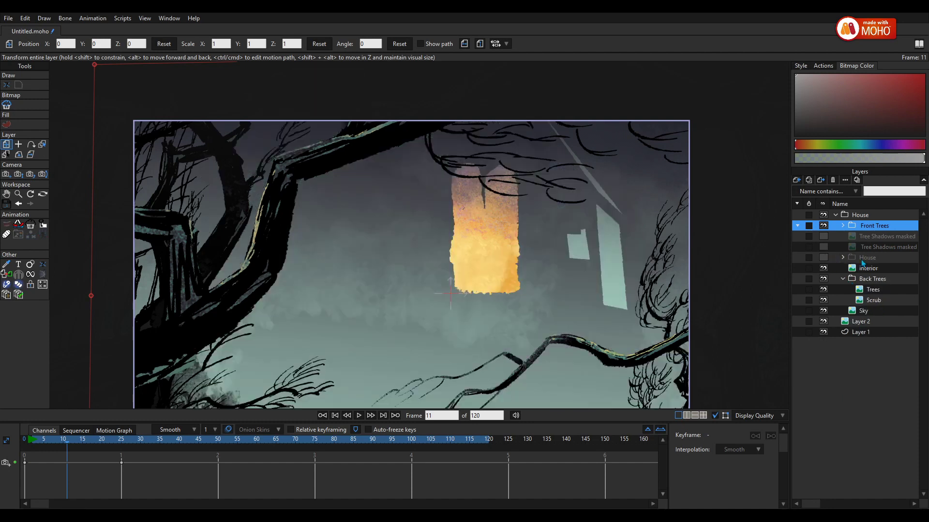
pyautogui.click(870, 312)
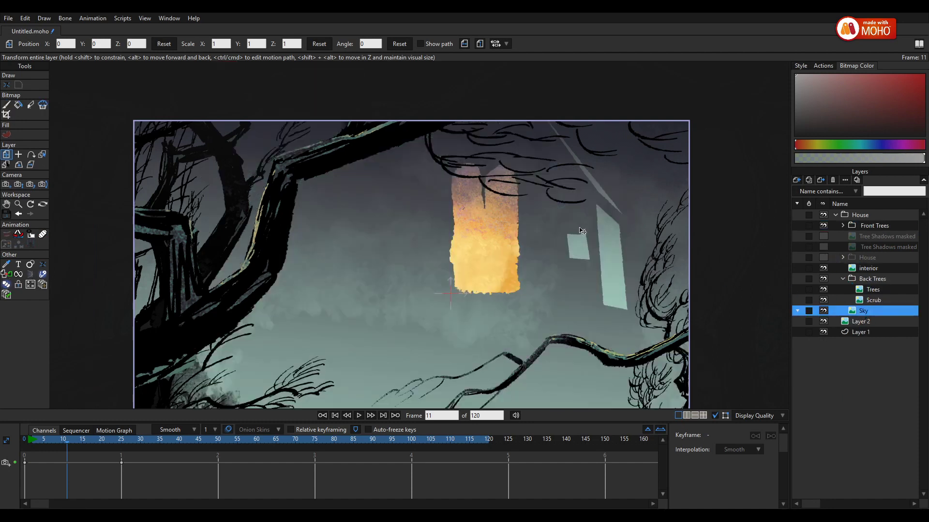
pyautogui.click(6, 105)
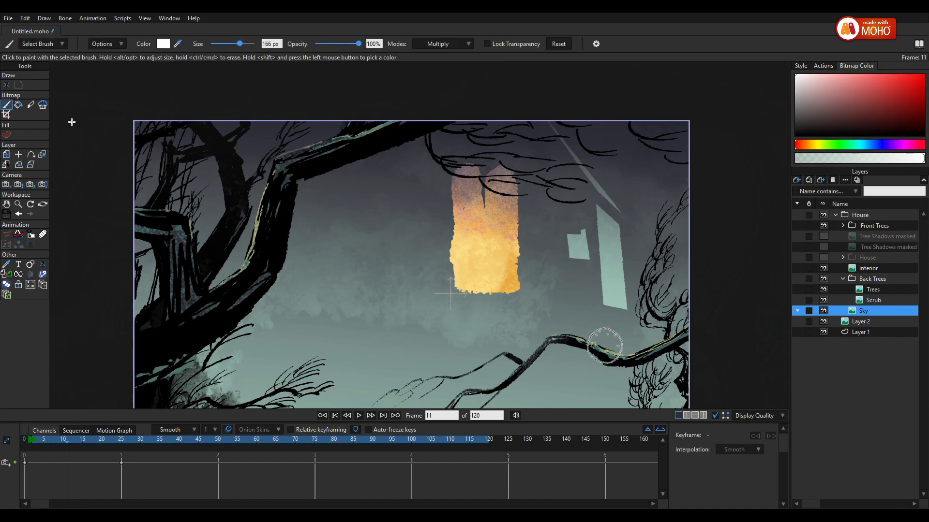
pyautogui.keyDown('shift'); pyautogui.click(629, 240); pyautogui.keyUp('shift')
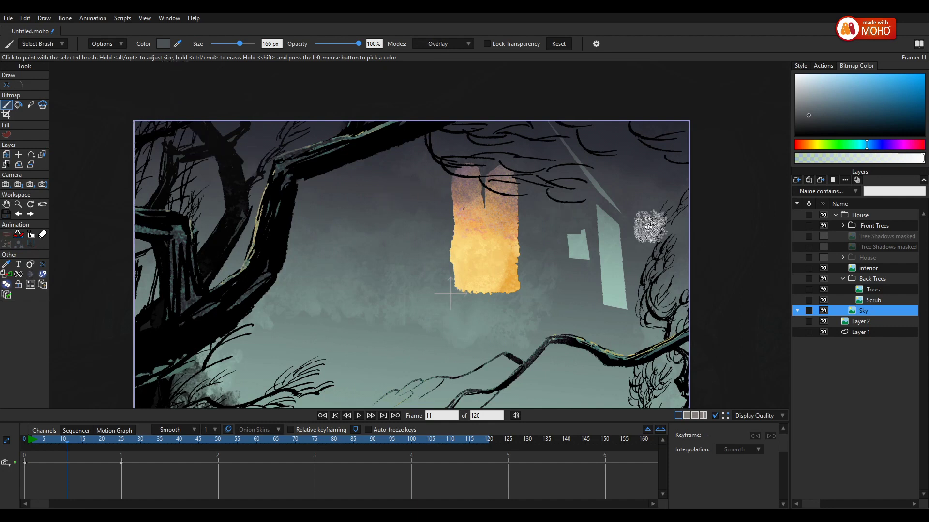
pyautogui.click(477, 57)
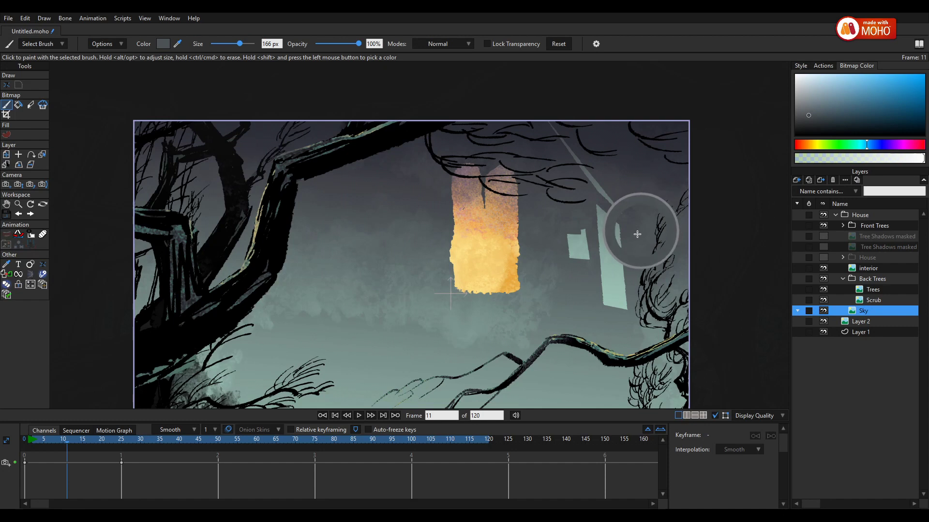
# Paint sky colour over the light window shape, lower panel, roof tip and textured patch.
pyautogui.moveTo(611, 246)
pyautogui.mouseDown()
pyautogui.moveTo(609, 226)
pyautogui.moveTo(598, 214)
pyautogui.moveTo(609, 233)
pyautogui.moveTo(579, 251)
pyautogui.mouseUp()
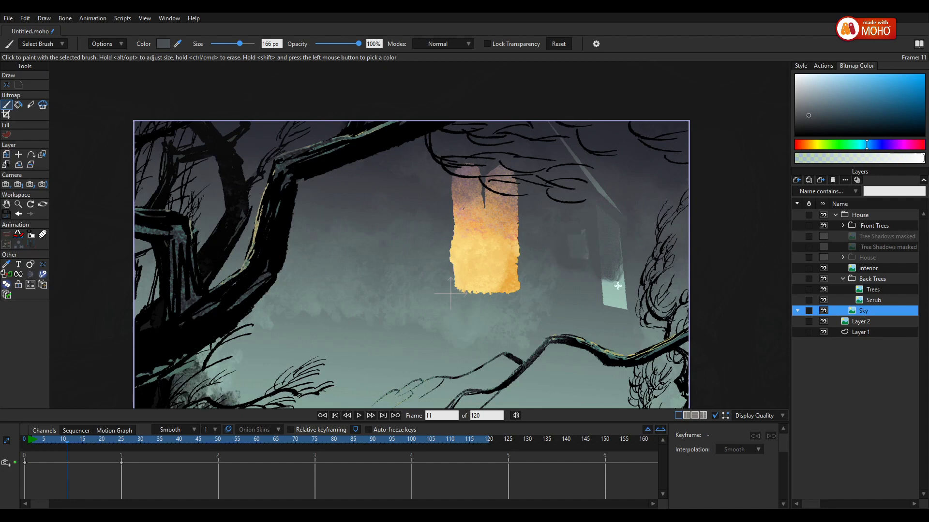
pyautogui.moveTo(615, 281); pyautogui.dragTo(607, 286)
pyautogui.moveTo(603, 192); pyautogui.dragTo(593, 177)
pyautogui.keyDown('shift'); pyautogui.click(581, 150); pyautogui.keyUp('shift')
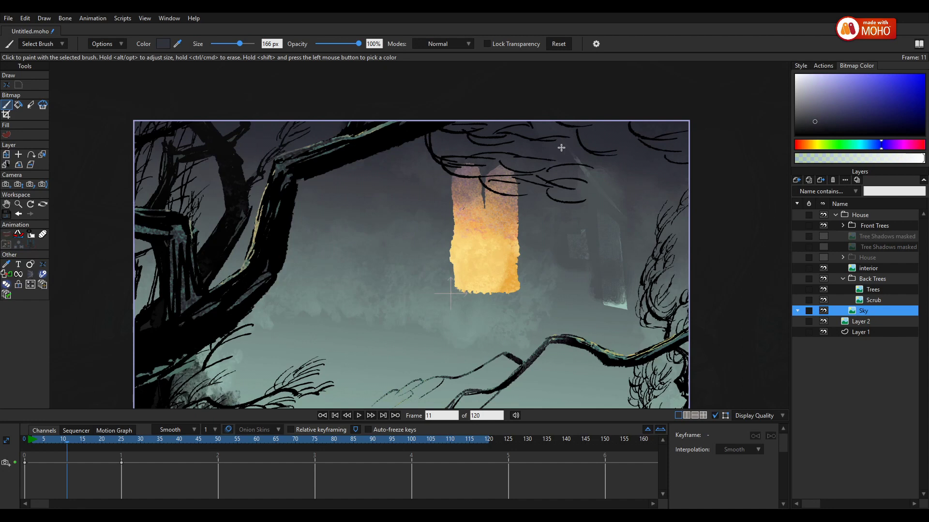
pyautogui.click(583, 162)
pyautogui.click(578, 248)
# Sample more sky tones for a soft stroke at 165 px, 100% opacity, then show House again.
pyautogui.keyDown('shift'); pyautogui.click(576, 278); pyautogui.keyUp('shift')
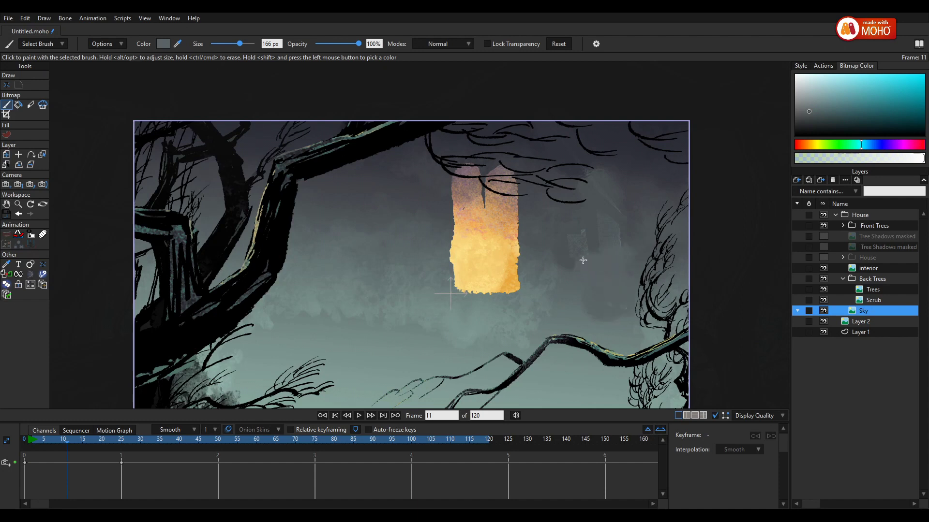
pyautogui.keyDown('shift'); pyautogui.click(571, 305); pyautogui.keyUp('shift')
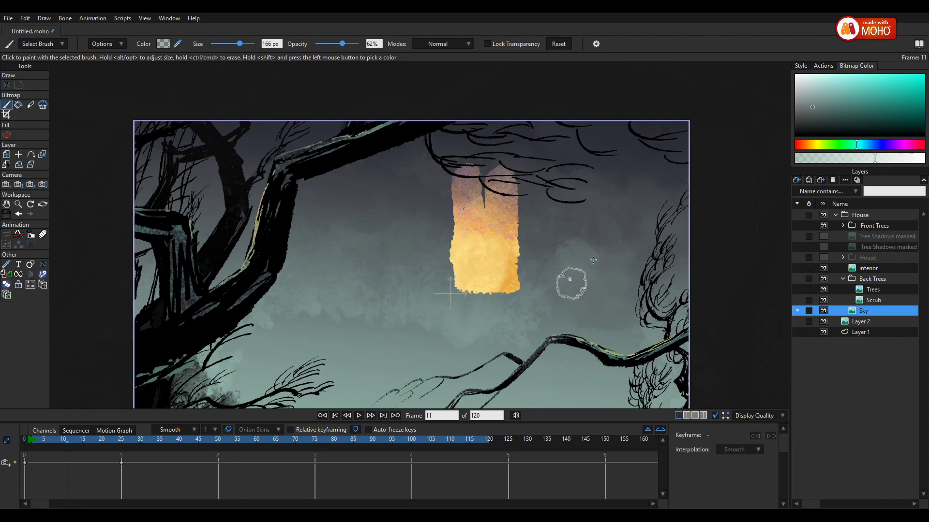
pyautogui.keyDown('shift'); pyautogui.click(587, 213); pyautogui.keyUp('shift')
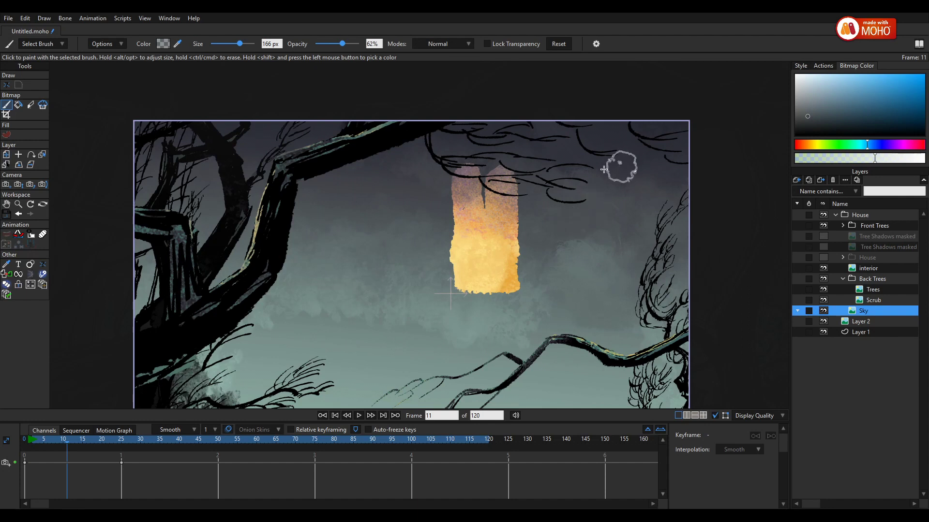
pyautogui.moveTo(603, 170); pyautogui.dragTo(578, 192)
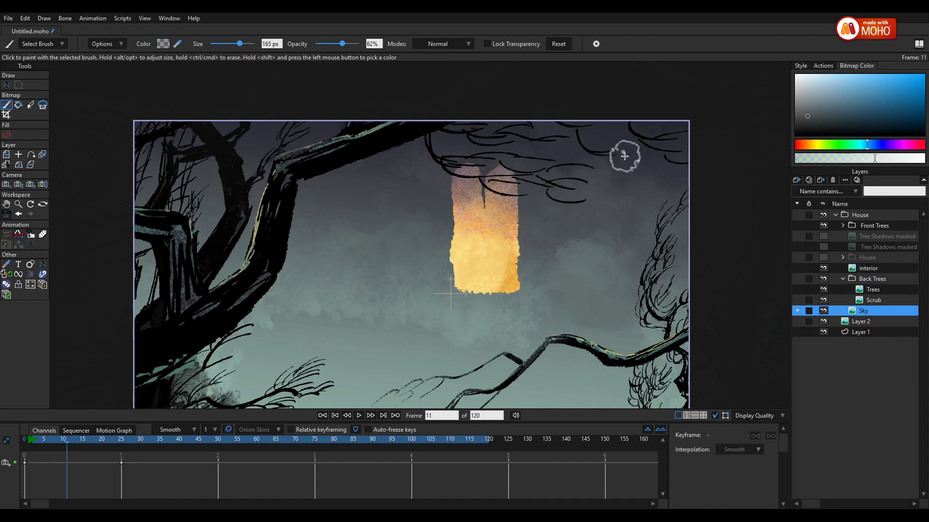
pyautogui.keyDown('shift'); pyautogui.click(601, 161); pyautogui.keyUp('shift')
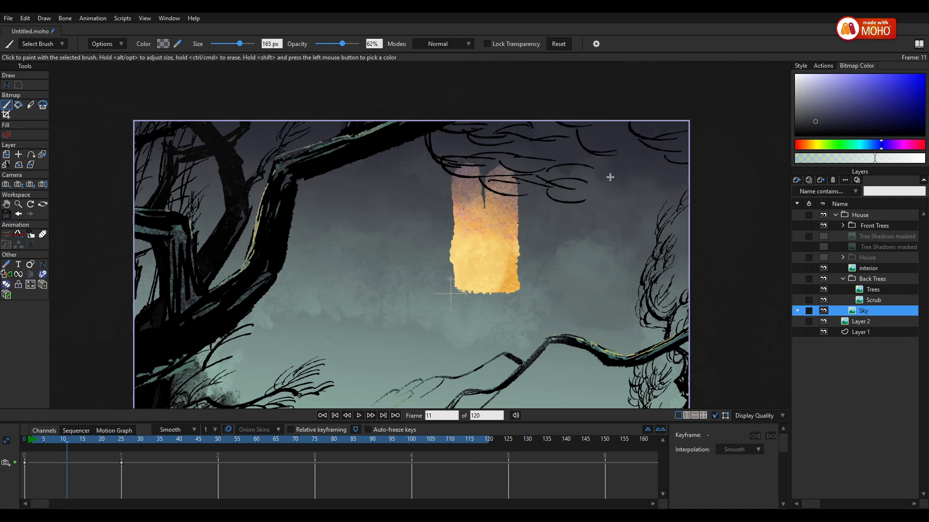
pyautogui.keyDown('shift'); pyautogui.click(575, 229); pyautogui.keyUp('shift')
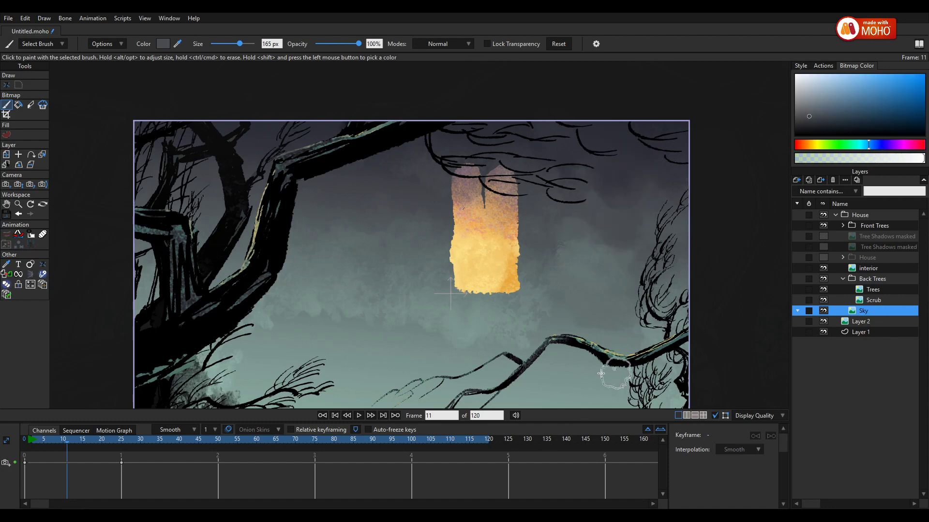
pyautogui.click(823, 258)
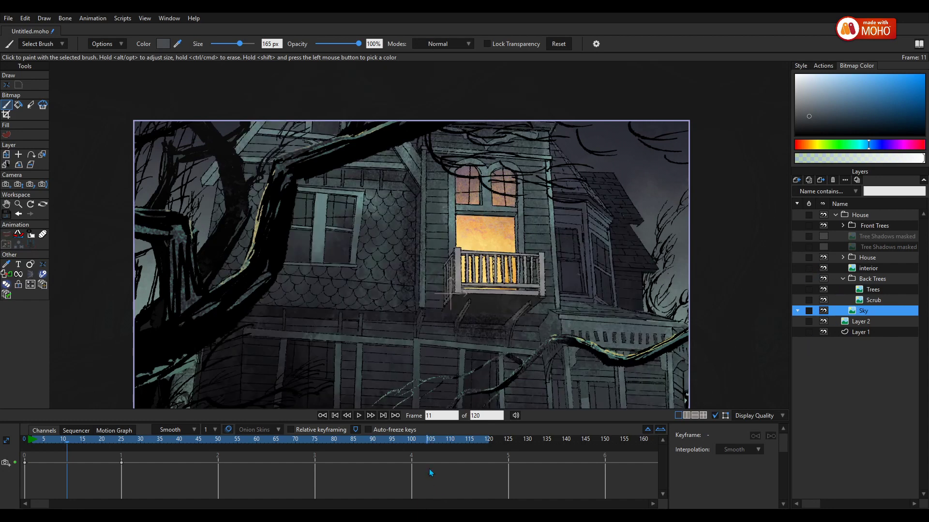
pyautogui.moveTo(33, 442); pyautogui.dragTo(10, 434)
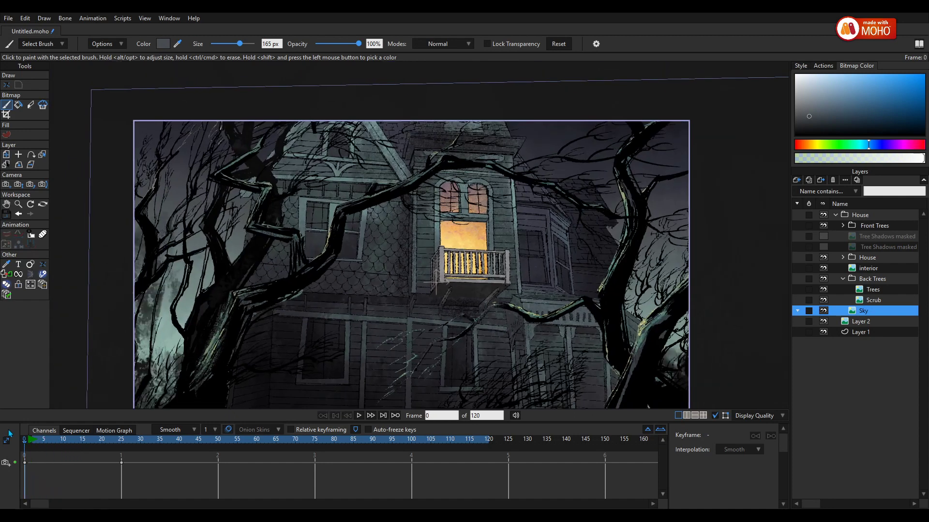
# Push House 2 further back in Z, check parallax, then expand Front Trees and select Trees.
pyautogui.click(842, 257)
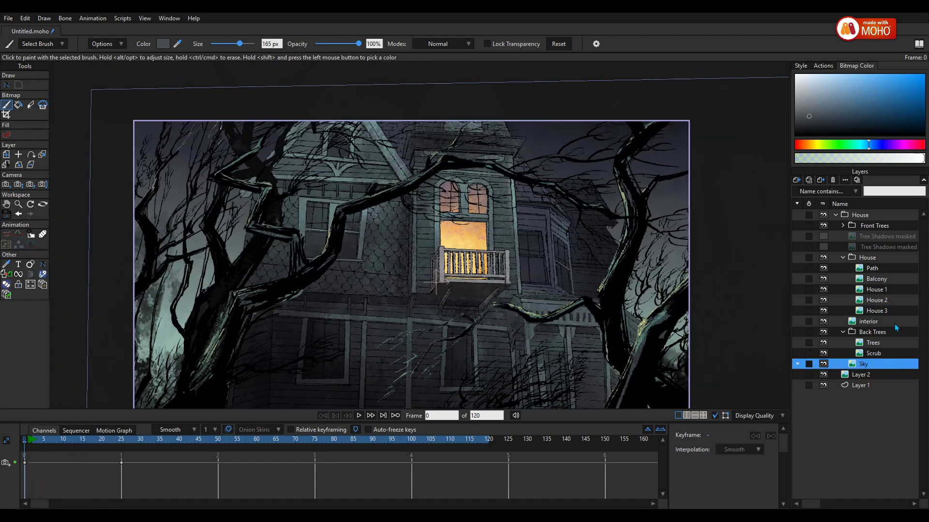
pyautogui.click(891, 304)
pyautogui.click(7, 155)
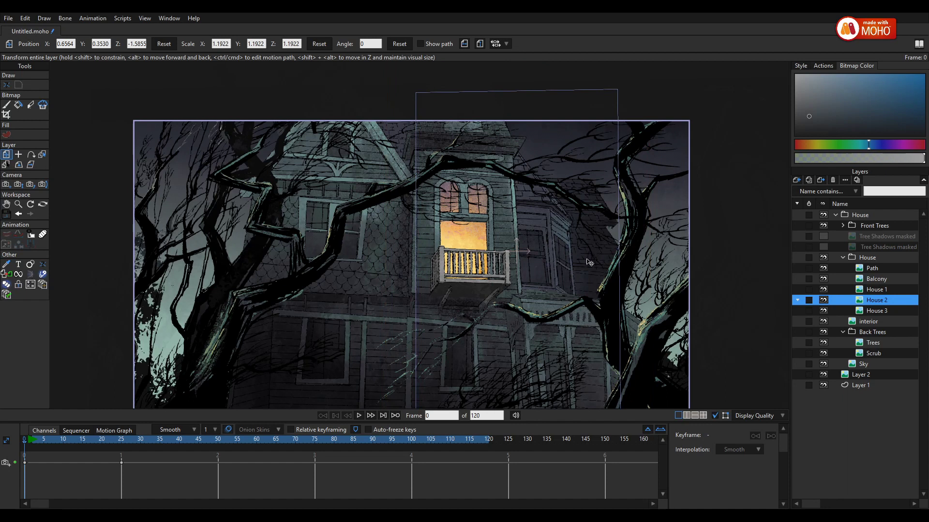
pyautogui.moveTo(583, 245)
pyautogui.mouseDown()
pyautogui.moveTo(574, 214)
pyautogui.moveTo(588, 260)
pyautogui.mouseUp()
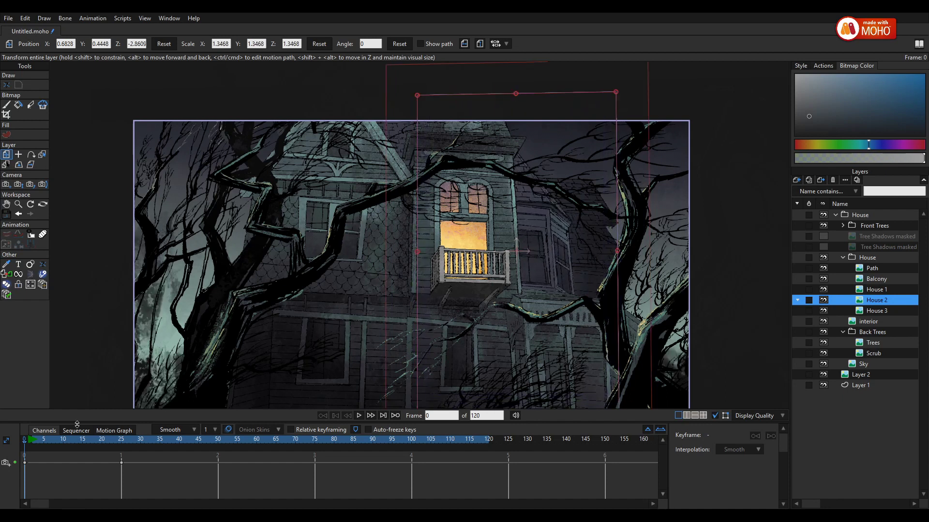
pyautogui.moveTo(33, 441)
pyautogui.mouseDown()
pyautogui.moveTo(52, 454)
pyautogui.moveTo(93, 455)
pyautogui.moveTo(20, 453)
pyautogui.mouseUp()
pyautogui.click(843, 226)
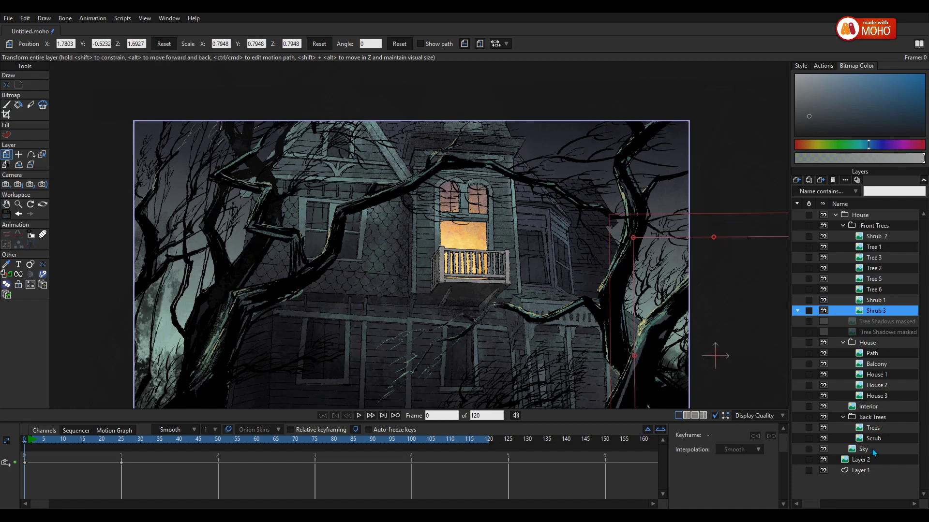
pyautogui.click(879, 432)
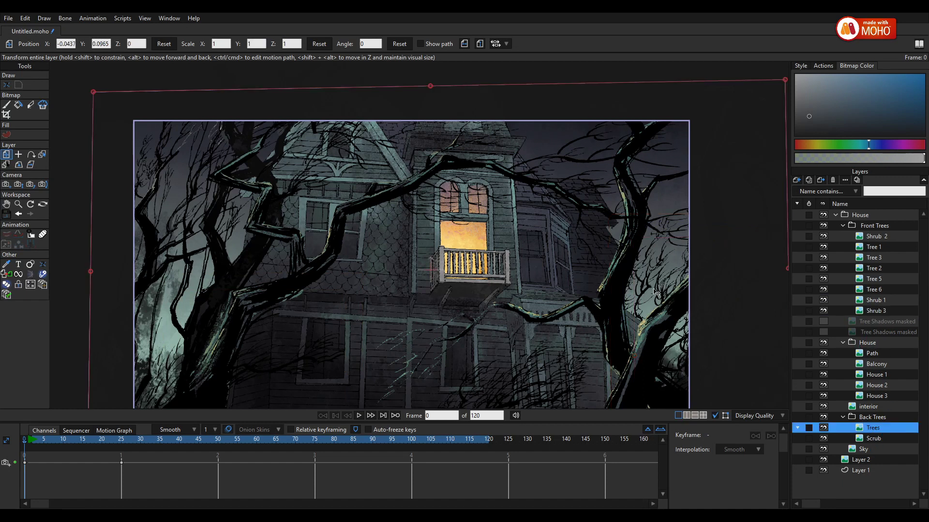
# Push the Trees layer back in depth, enlarging it to fill the frame.
pyautogui.click(877, 397)
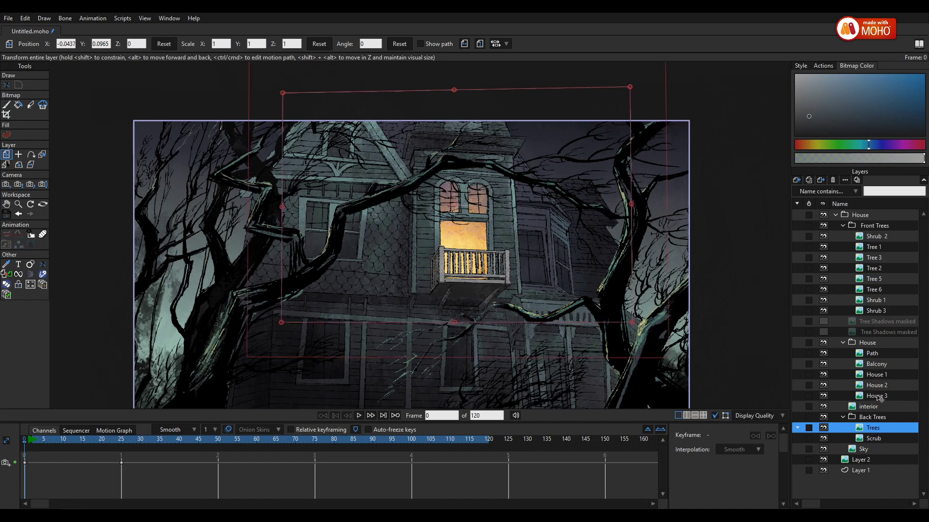
pyautogui.click(881, 430)
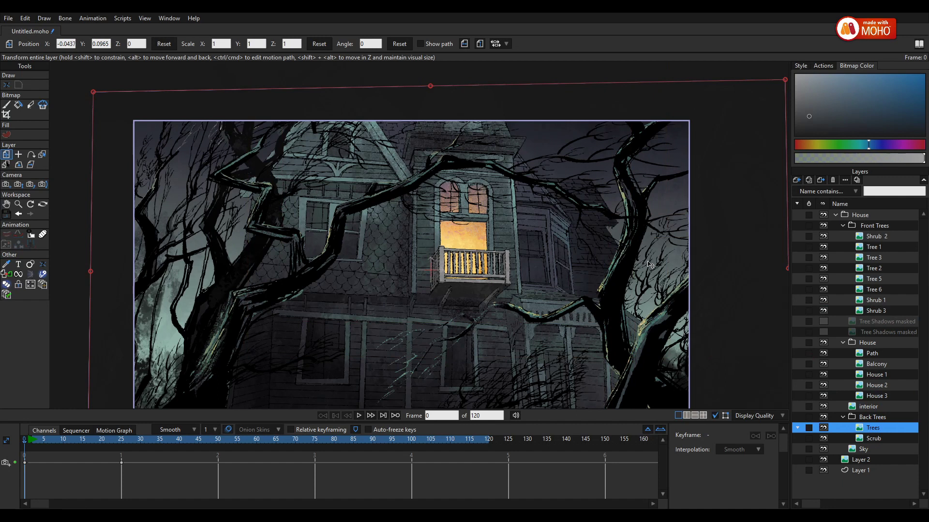
pyautogui.moveTo(650, 265); pyautogui.dragTo(648, 294)
pyautogui.moveTo(652, 263); pyautogui.dragTo(650, 294)
pyautogui.moveTo(649, 253); pyautogui.dragTo(648, 265)
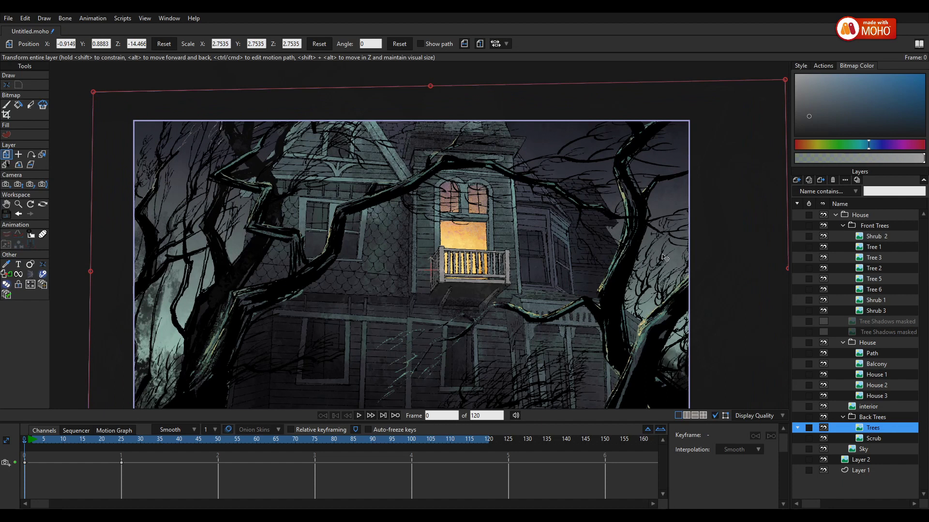
# Push the Scrub layer far back and enlarge it.
pyautogui.click(883, 441)
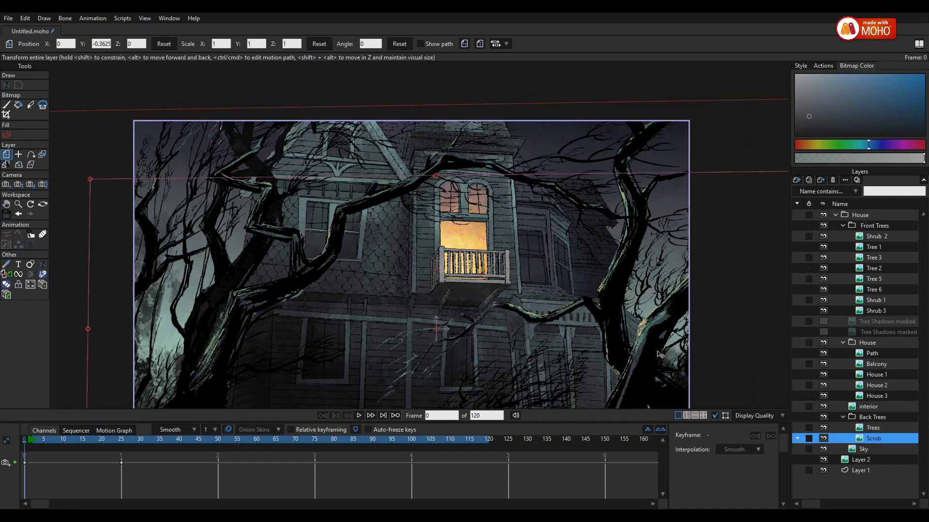
pyautogui.moveTo(662, 376); pyautogui.dragTo(645, 309)
pyautogui.moveTo(663, 364); pyautogui.dragTo(644, 271)
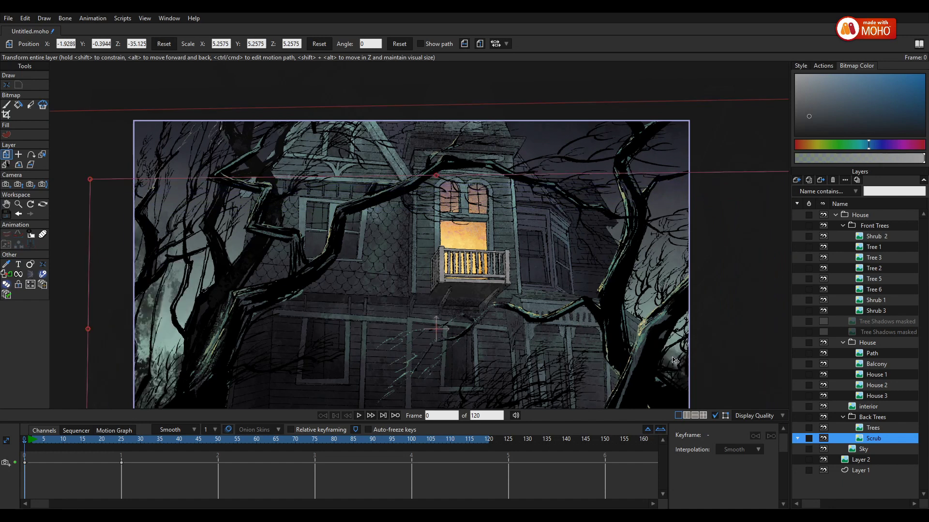
# Send the Sky layer back to Z -72.885 at scale 9.8345 and preview the parallax.
pyautogui.click(876, 451)
pyautogui.moveTo(609, 320); pyautogui.dragTo(544, 280)
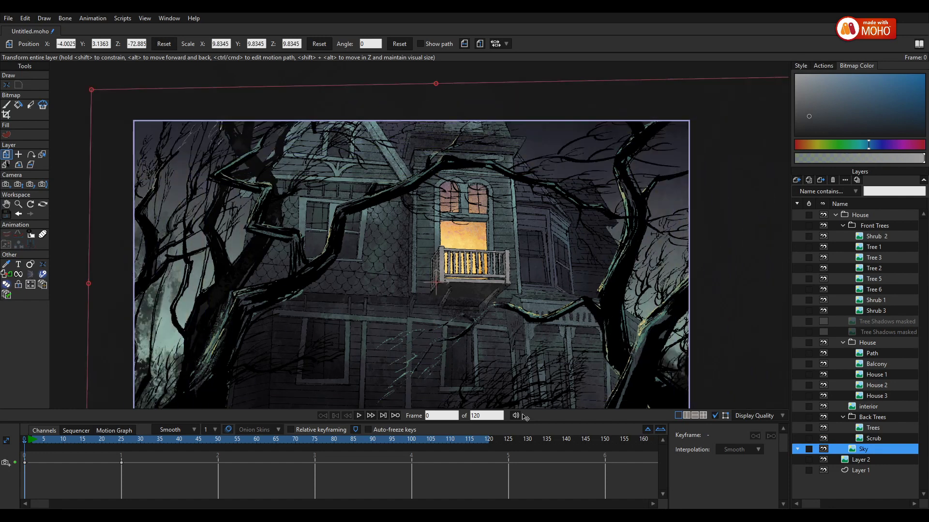
pyautogui.click(33, 440)
pyautogui.moveTo(39, 442); pyautogui.dragTo(67, 450)
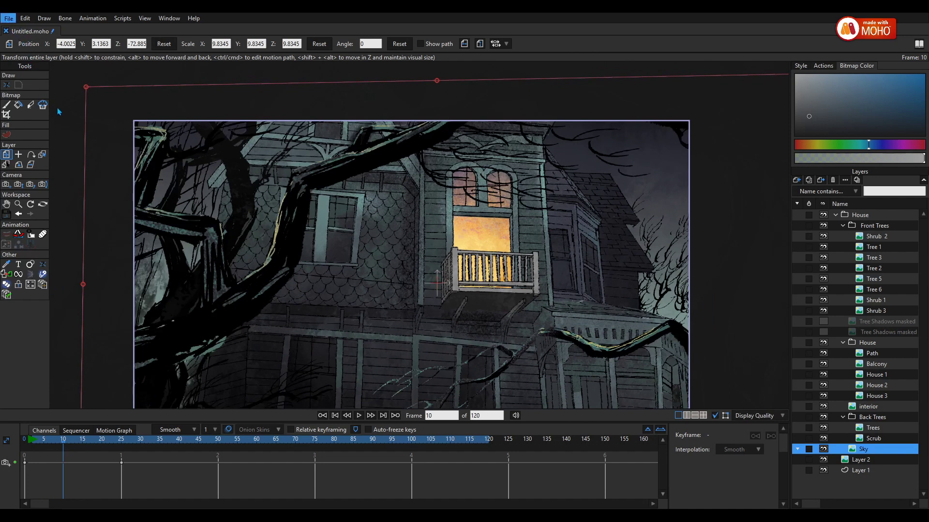
# Save the scene as Sc 13.moho.
pyautogui.press('alt')
# Move the push-in's end keyframe to frame 150 and extend the scene to 150 frames.
pyautogui.scroll(-2, 483, 339)
pyautogui.moveTo(490, 334); pyautogui.dragTo(439, 249)
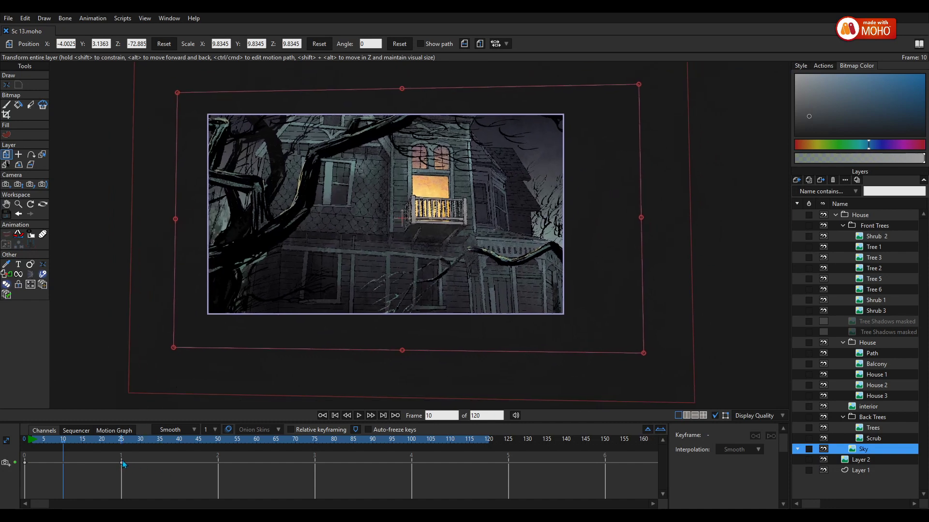
pyautogui.moveTo(124, 464); pyautogui.dragTo(435, 480)
pyautogui.moveTo(491, 473); pyautogui.dragTo(606, 478)
pyautogui.keyDown('alt'); pyautogui.rightClick(603, 445); pyautogui.keyUp('alt')
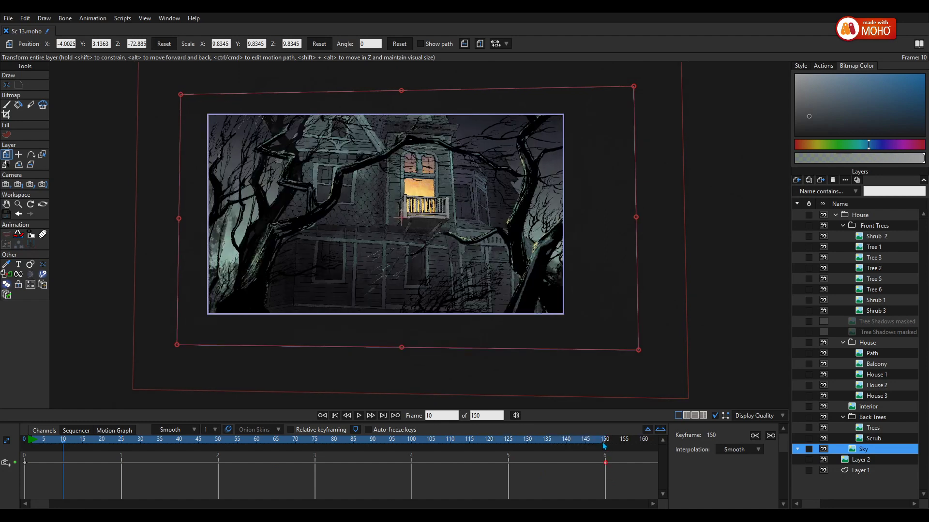
# Play back the 150-frame camera push-in and return to the first frame.
pyautogui.click(33, 448)
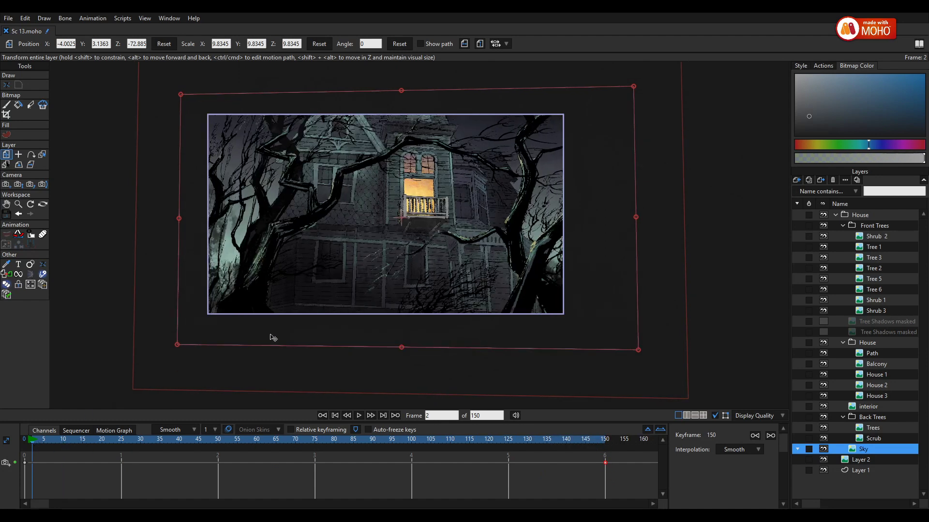
pyautogui.moveTo(388, 351); pyautogui.dragTo(368, 439)
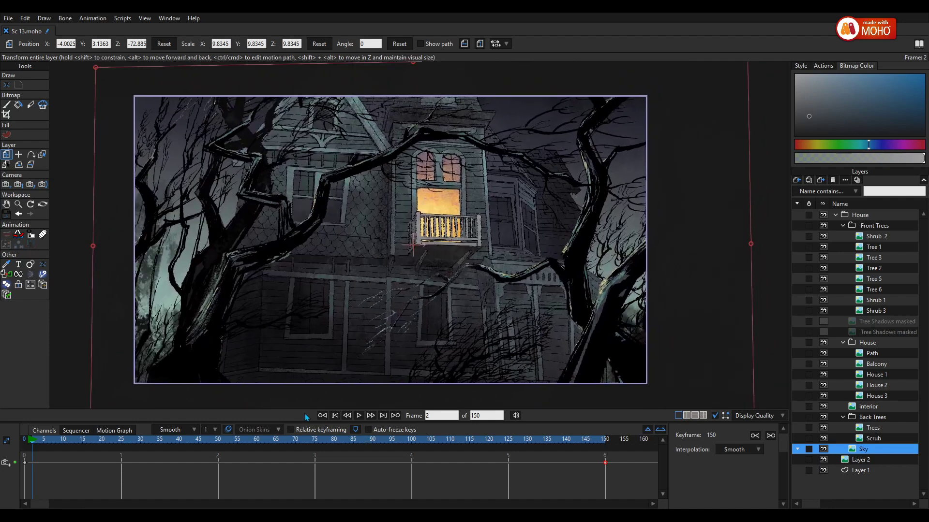
pyautogui.press('space')
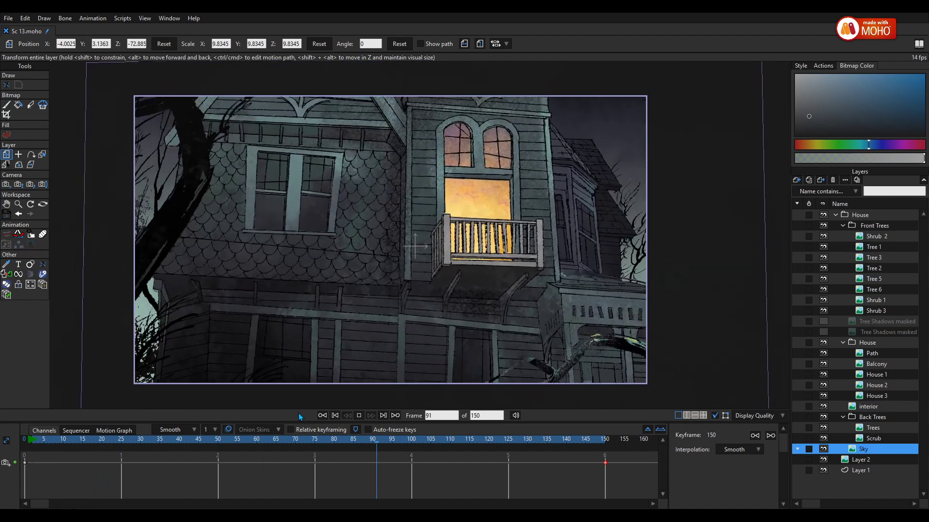
pyautogui.press('space')
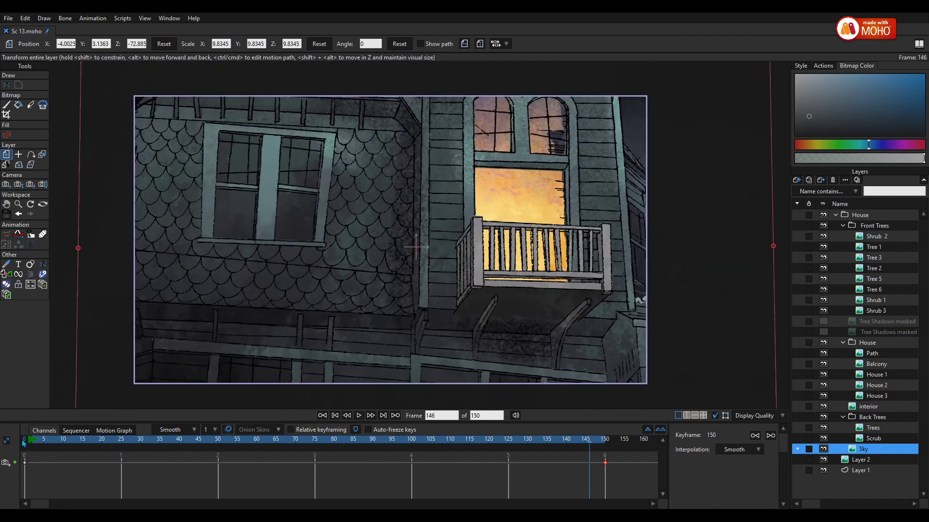
pyautogui.hotkey('shift', 'ctrl', 'Left')
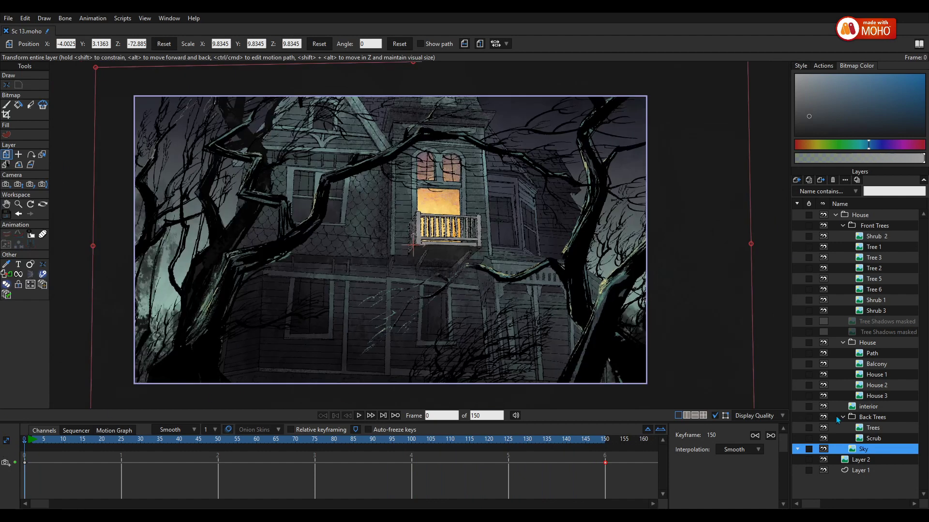
# Push the interior layer back to Z -3.2096 at scale 2.1075 and preview the push-in.
pyautogui.click(874, 406)
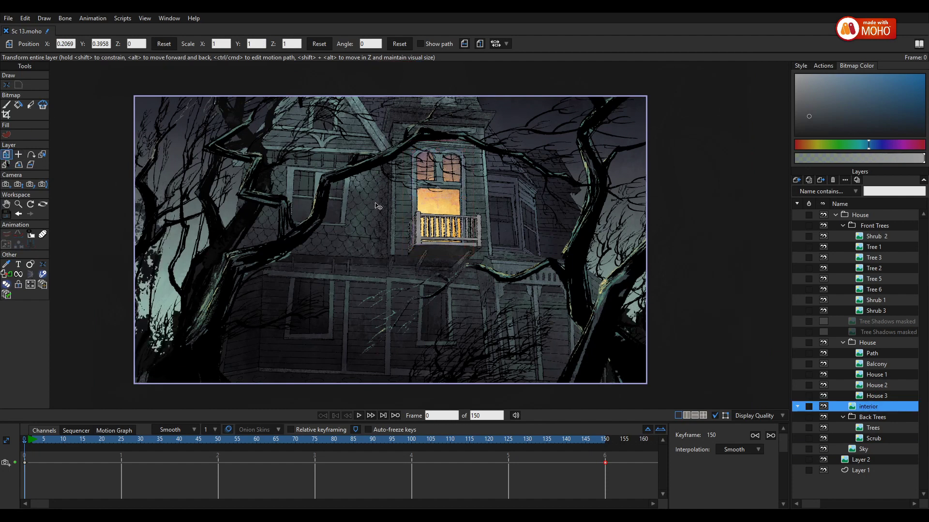
pyautogui.moveTo(342, 179); pyautogui.dragTo(343, 178)
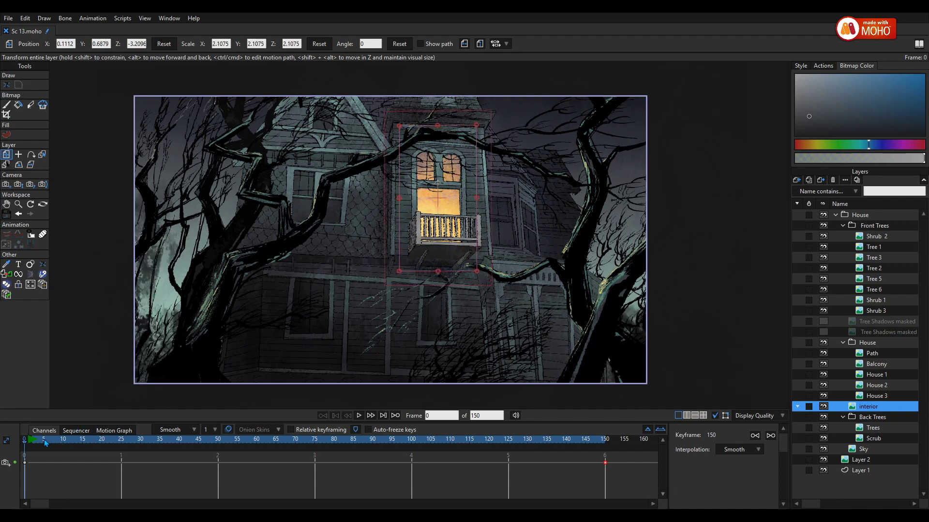
pyautogui.moveTo(42, 441); pyautogui.dragTo(244, 432)
pyautogui.click(358, 415)
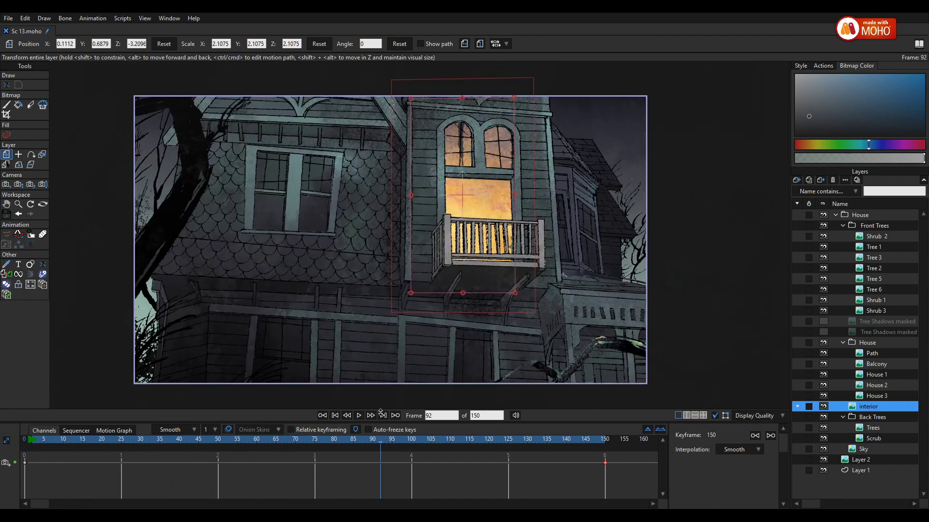
pyautogui.click(36, 440)
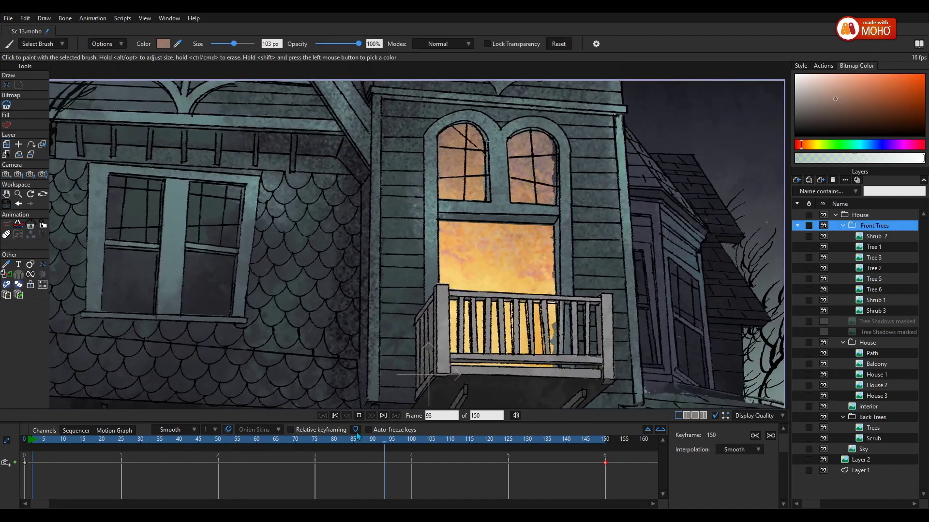
# Scrub to frame 75, select House 2, and set the bitmap eraser to 63 px at 100% opacity.
pyautogui.click(360, 416)
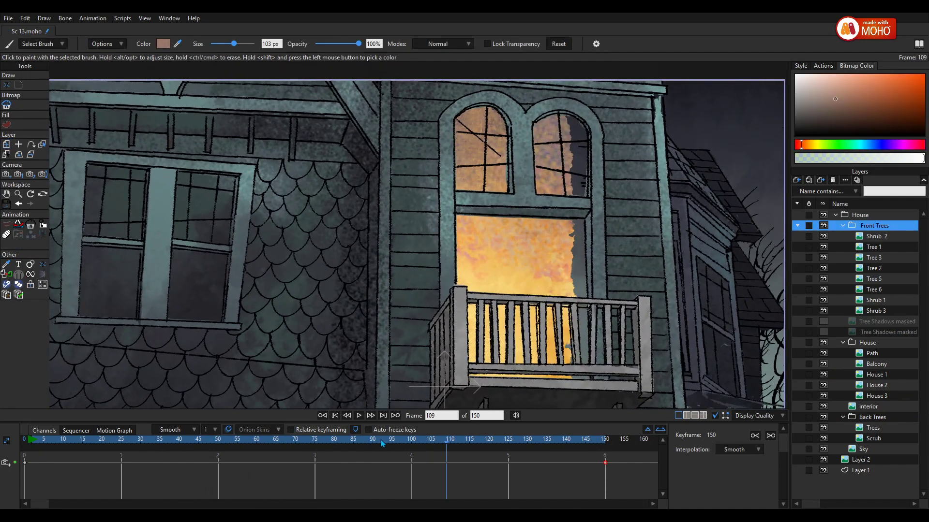
pyautogui.moveTo(382, 444); pyautogui.dragTo(313, 439)
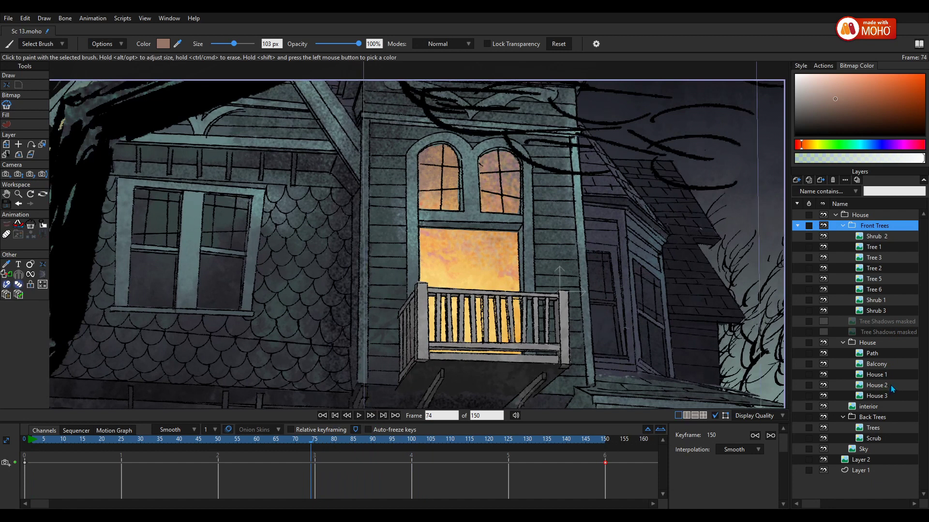
pyautogui.click(891, 386)
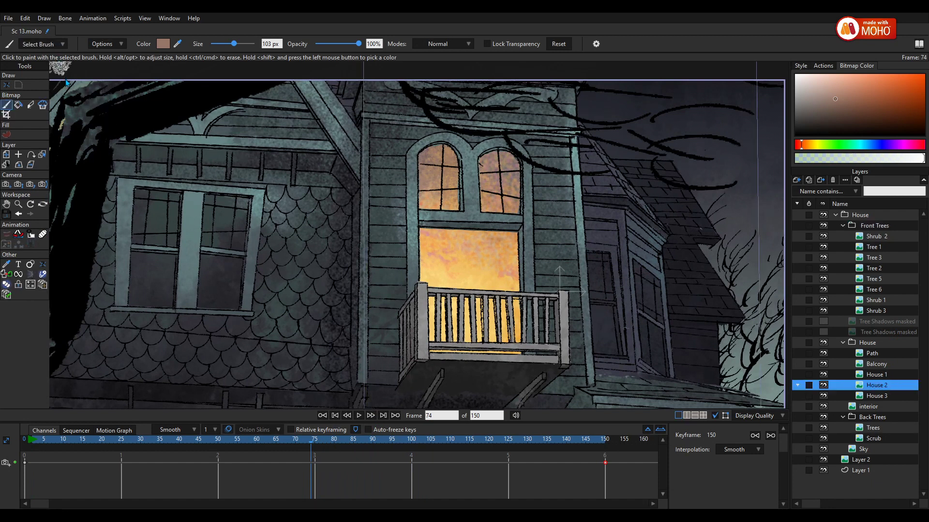
pyautogui.click(31, 105)
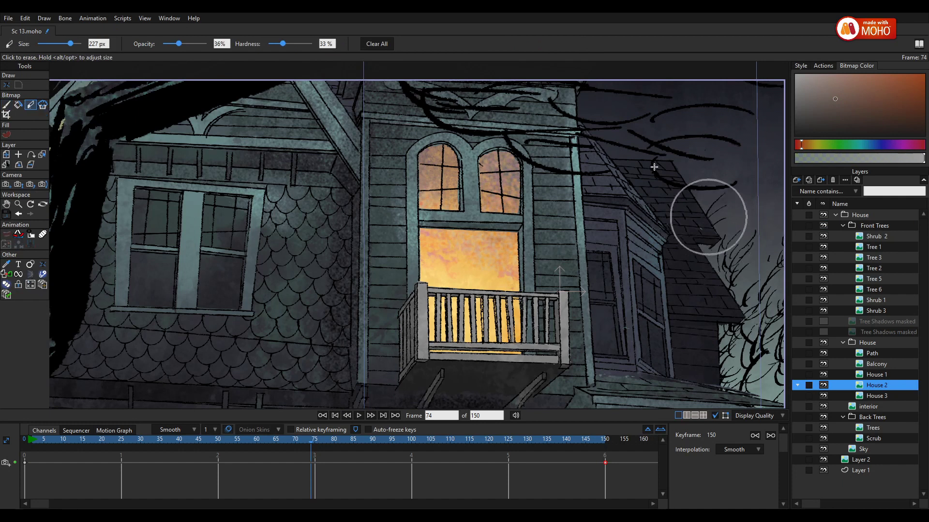
pyautogui.moveTo(179, 43); pyautogui.dragTo(207, 44)
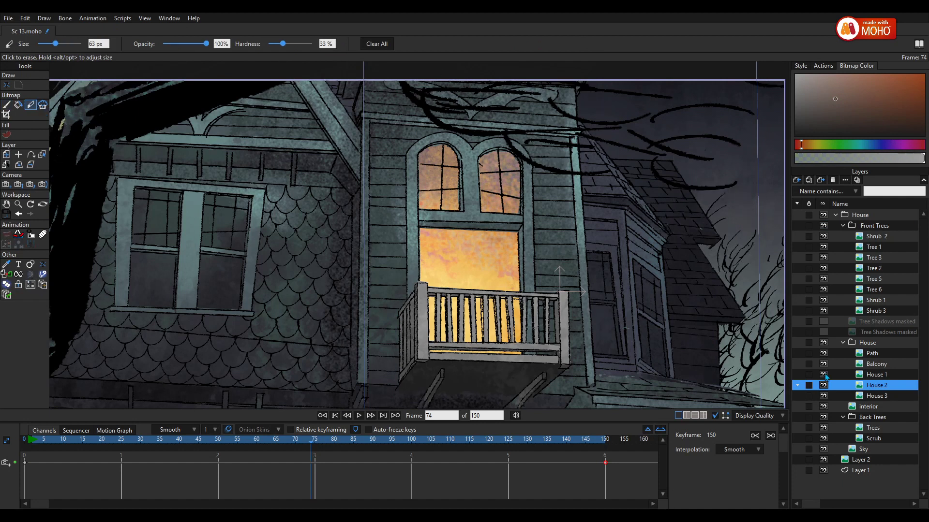
# Make House 1 the active layer and review the push-in, stopping at frame 73.
pyautogui.click(823, 375)
pyautogui.click(823, 375)
pyautogui.click(847, 376)
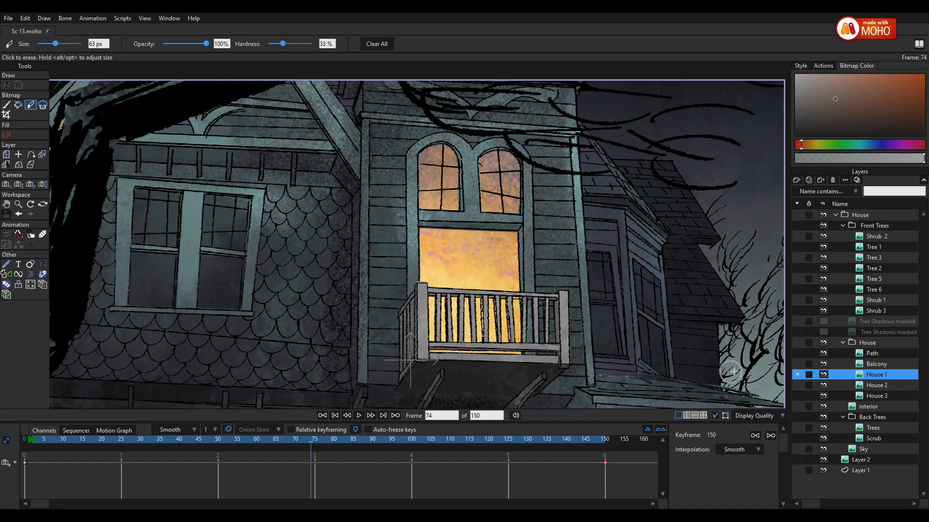
pyautogui.click(358, 416)
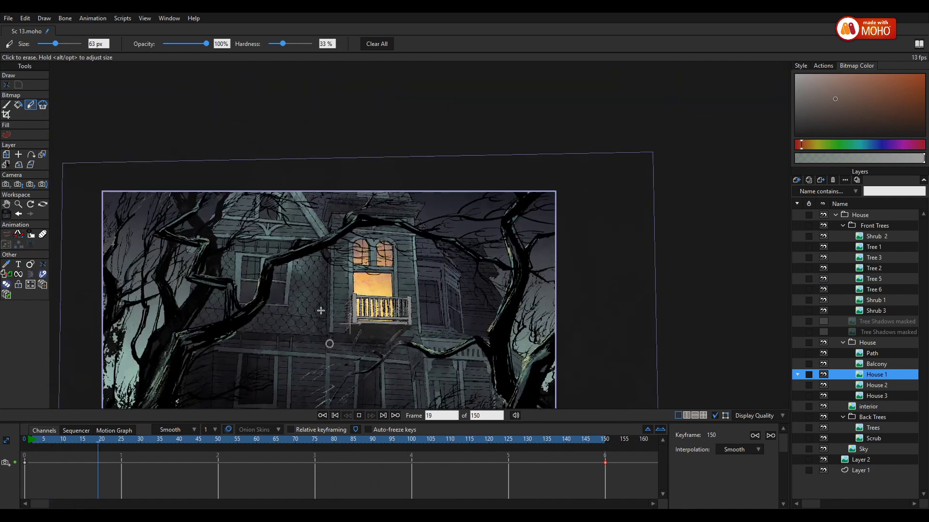
pyautogui.press('space')
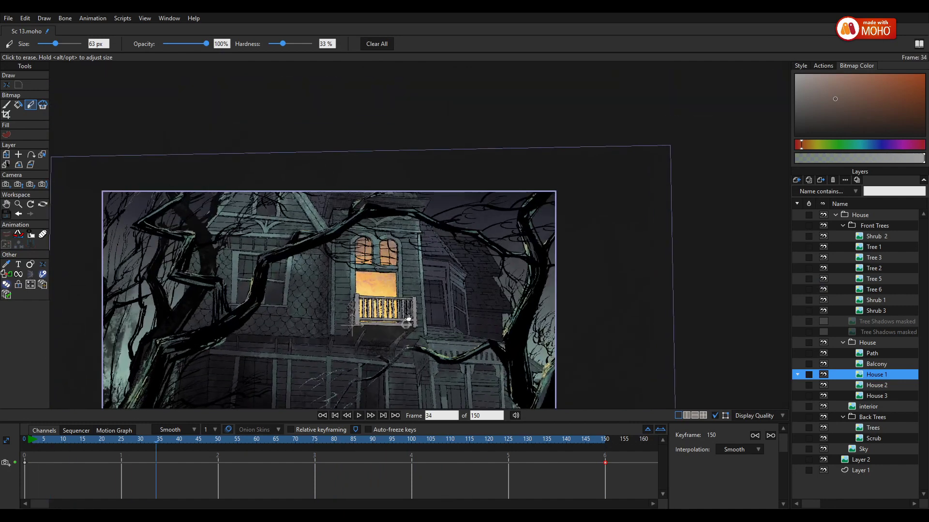
pyautogui.moveTo(407, 323); pyautogui.dragTo(449, 268)
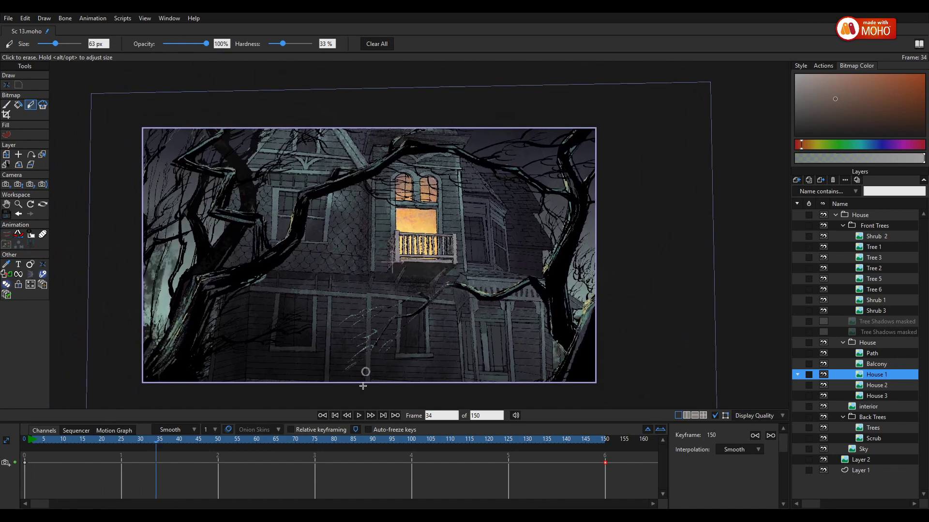
pyautogui.click(359, 417)
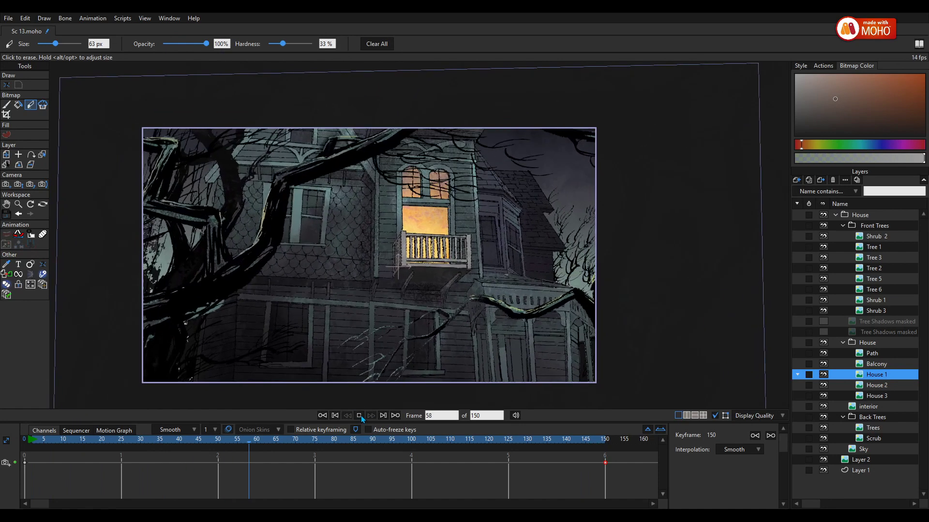
pyautogui.click(359, 415)
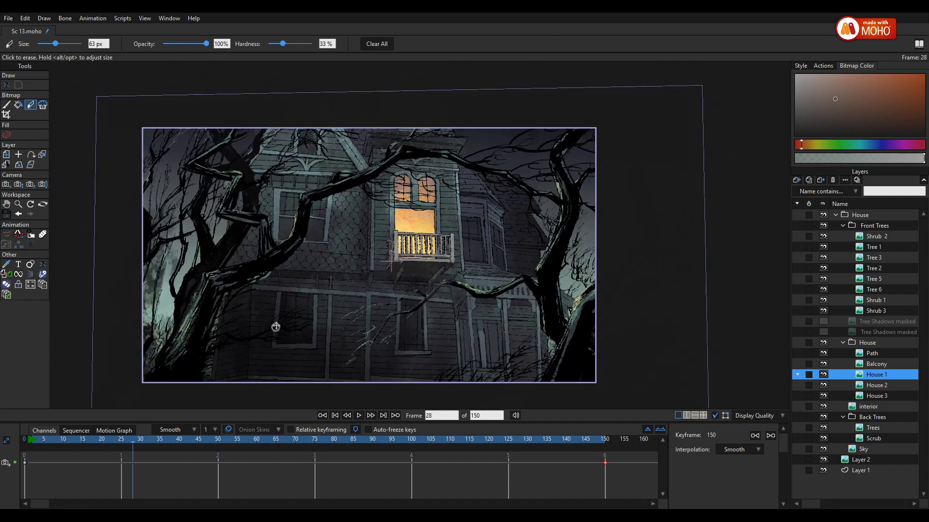
pyautogui.scroll(3, 269, 326)
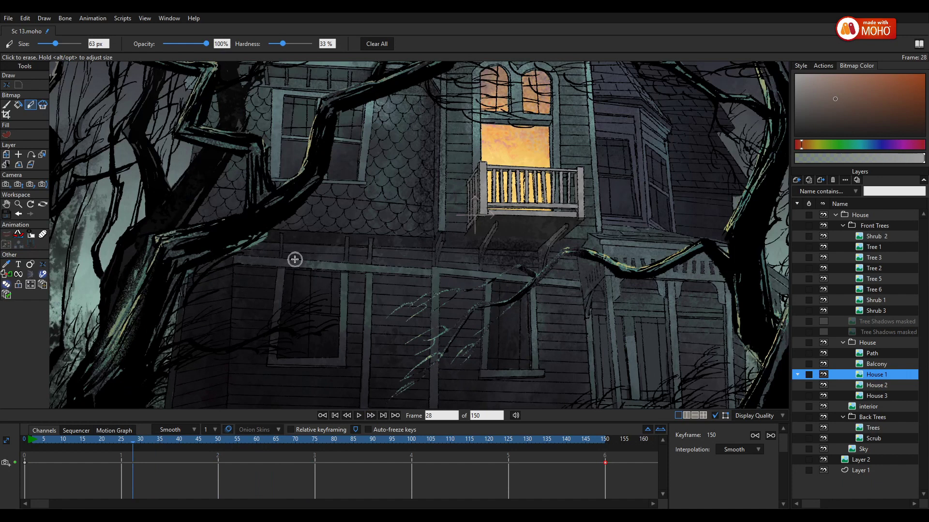
# On Tree 1, set the Paint Brush size to 45 px and undo a stray erase stroke.
pyautogui.click(832, 245)
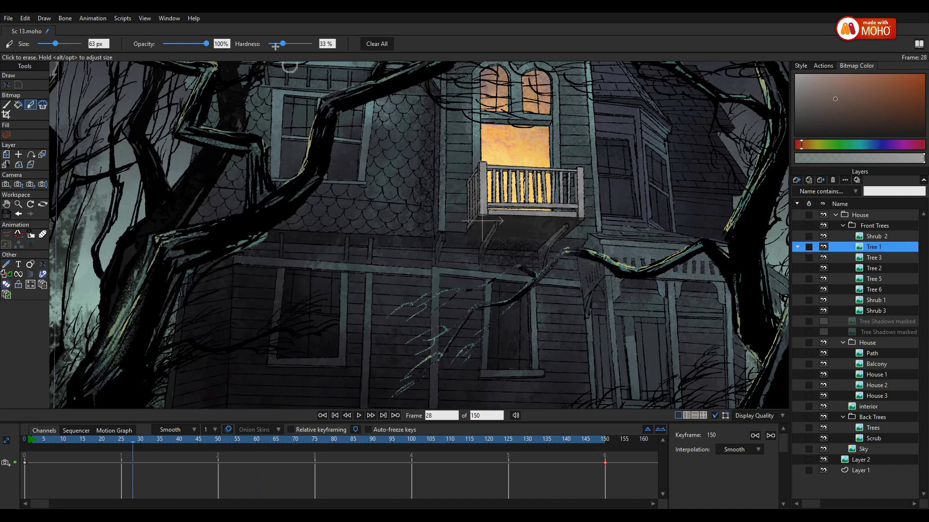
pyautogui.click(6, 105)
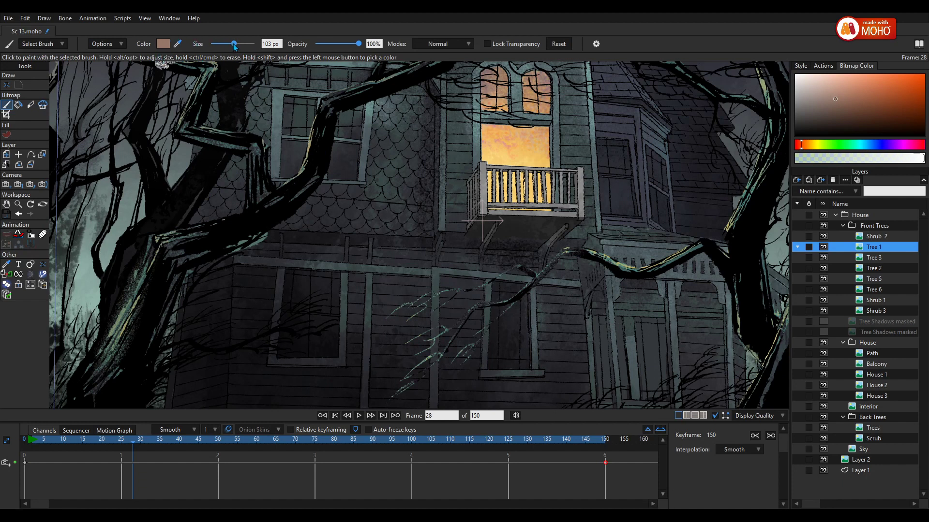
pyautogui.moveTo(234, 46); pyautogui.dragTo(227, 47)
pyautogui.moveTo(272, 237); pyautogui.dragTo(229, 249)
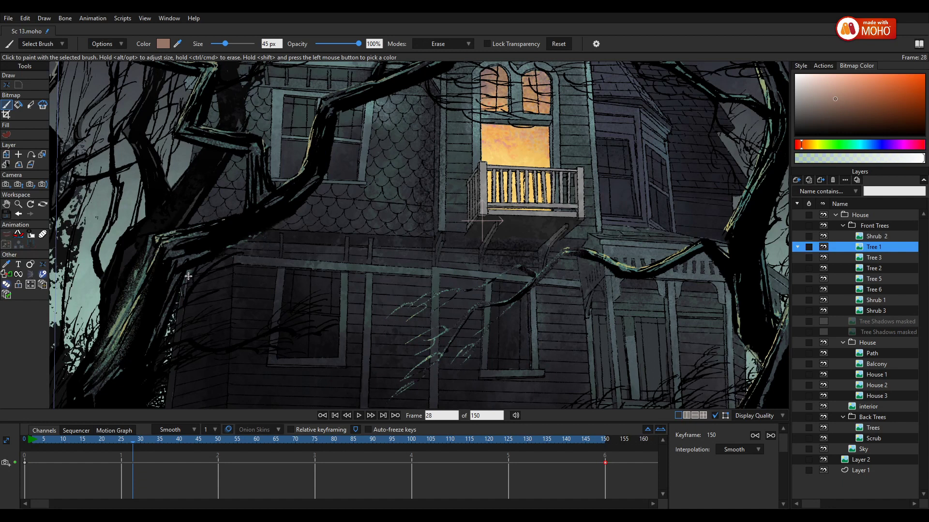
pyautogui.hotkey('ctrl', 'z')
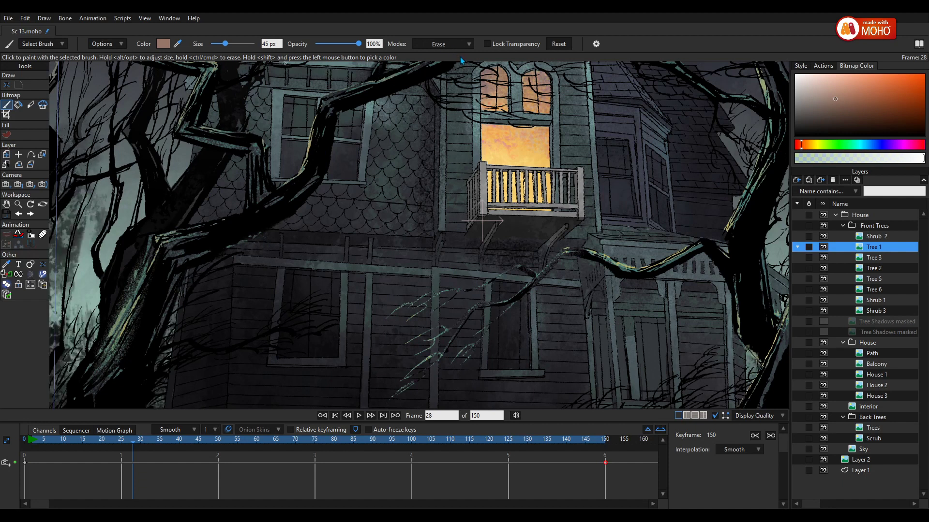
# Paint pure black strokes over the left branch, then toggle Tree 1's visibility to compare.
pyautogui.click(808, 124)
pyautogui.moveTo(807, 133); pyautogui.dragTo(796, 135)
pyautogui.moveTo(290, 187); pyautogui.dragTo(242, 231)
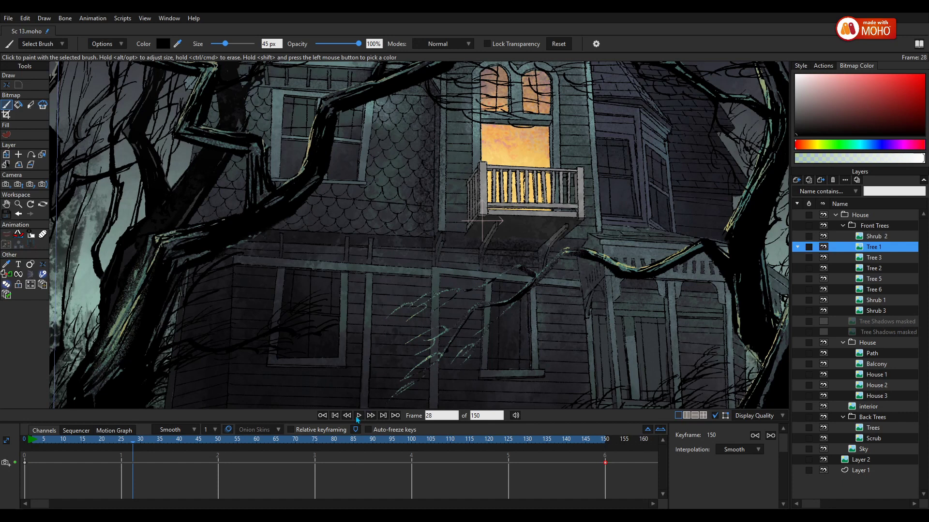
pyautogui.scroll(-3, 408, 374)
pyautogui.scroll(1, 459, 354)
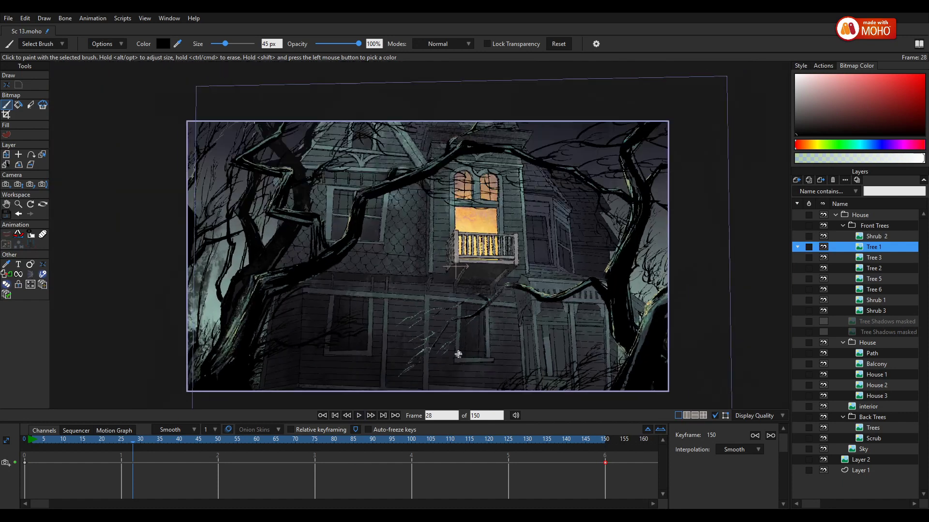
pyautogui.scroll(1, 461, 352)
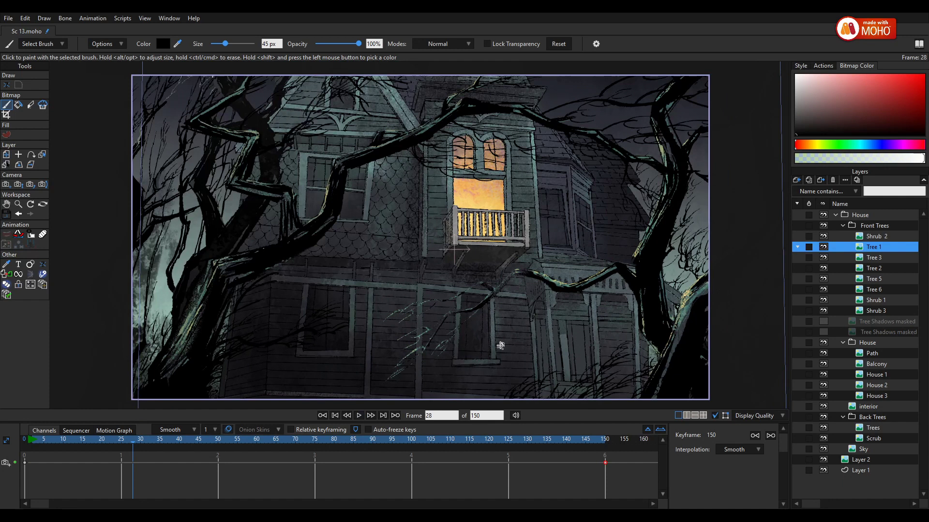
pyautogui.click(824, 248)
pyautogui.click(823, 247)
# Group Tree 1 into Layer 9, make it a bone layer, and draw the first bone up the trunk.
pyautogui.hotkey('ctrl', 'g')
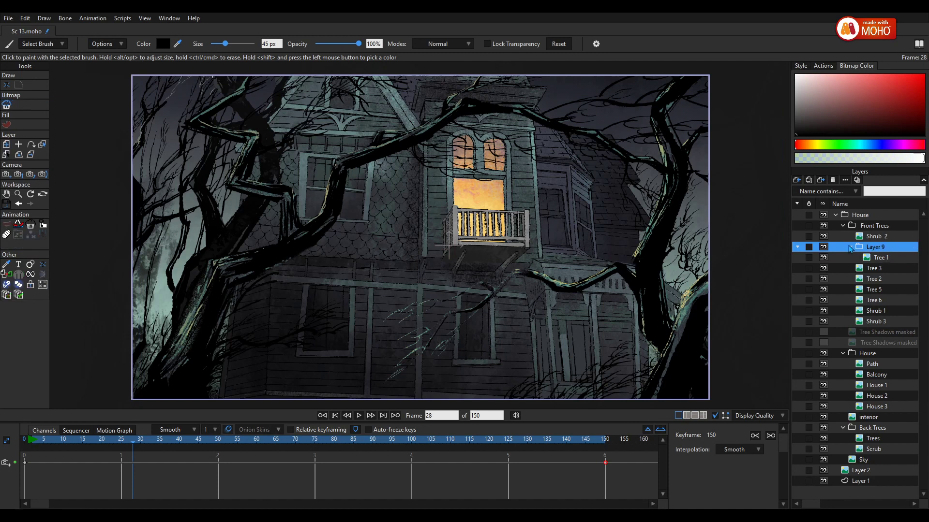
pyautogui.click(894, 277)
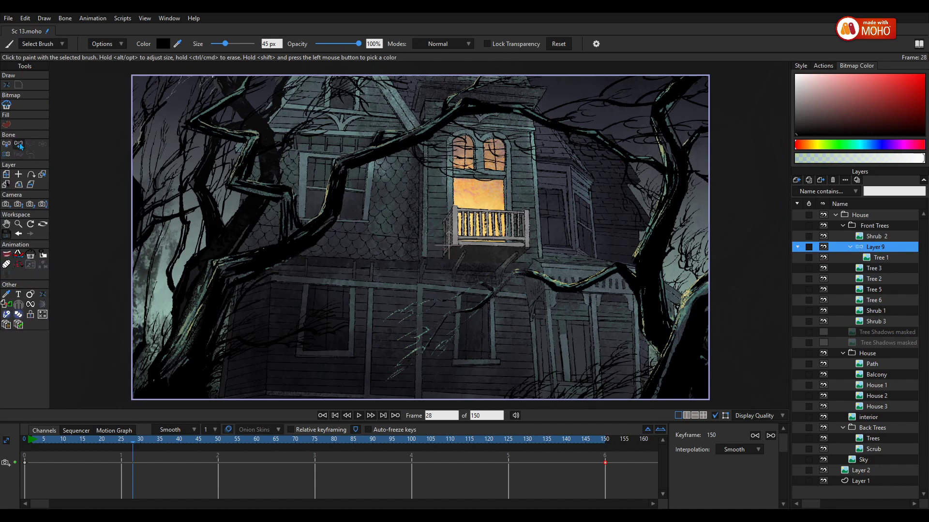
pyautogui.click(20, 145)
pyautogui.moveTo(163, 392); pyautogui.dragTo(655, 159)
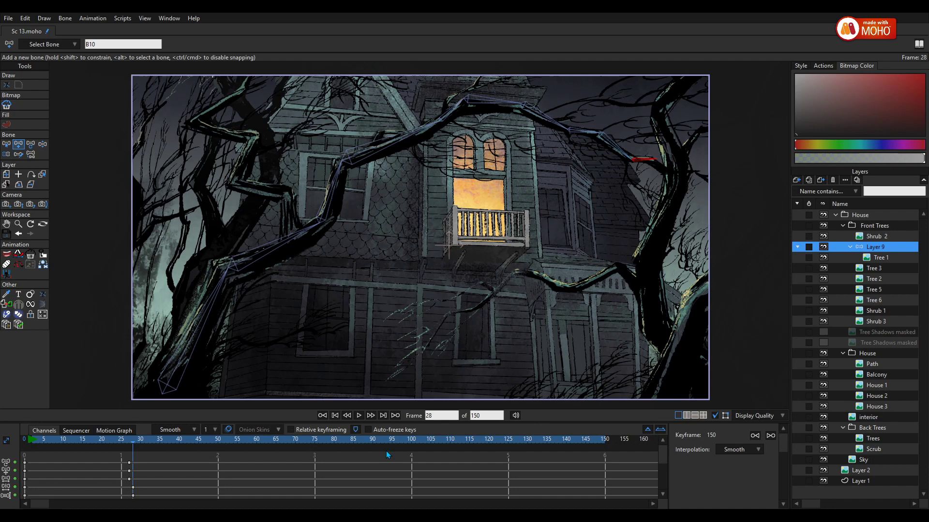
# At frame 24, undo the last change, then scrub the playhead back to frame 11.
pyautogui.click(117, 440)
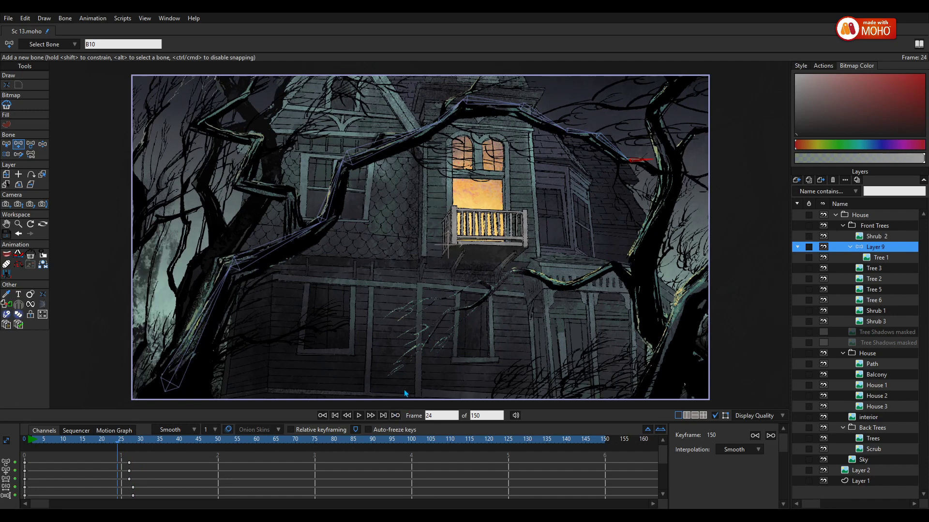
pyautogui.hotkey('ctrl', 'z')
pyautogui.moveTo(257, 441); pyautogui.dragTo(67, 422)
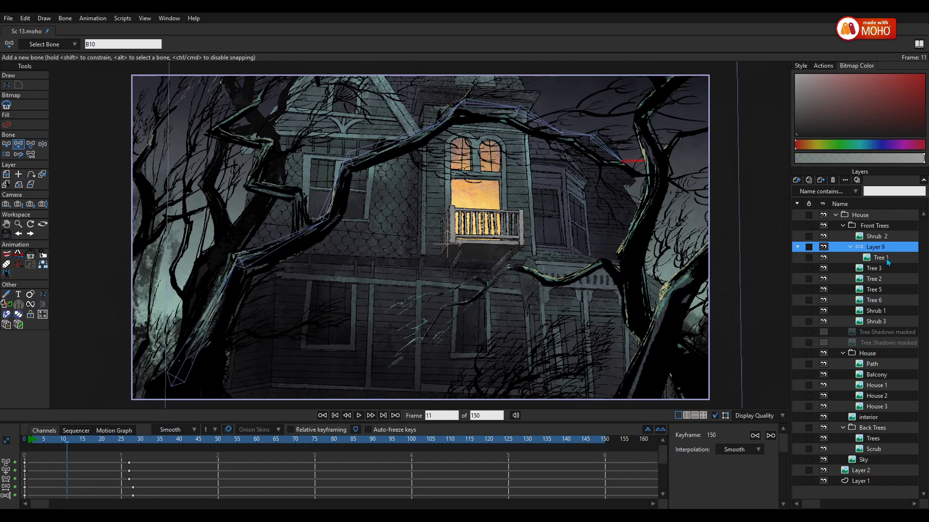
# At frame 0, check Tree 1's Z scale with Transform Layer, then select Layer 9 to compare.
pyautogui.click(903, 256)
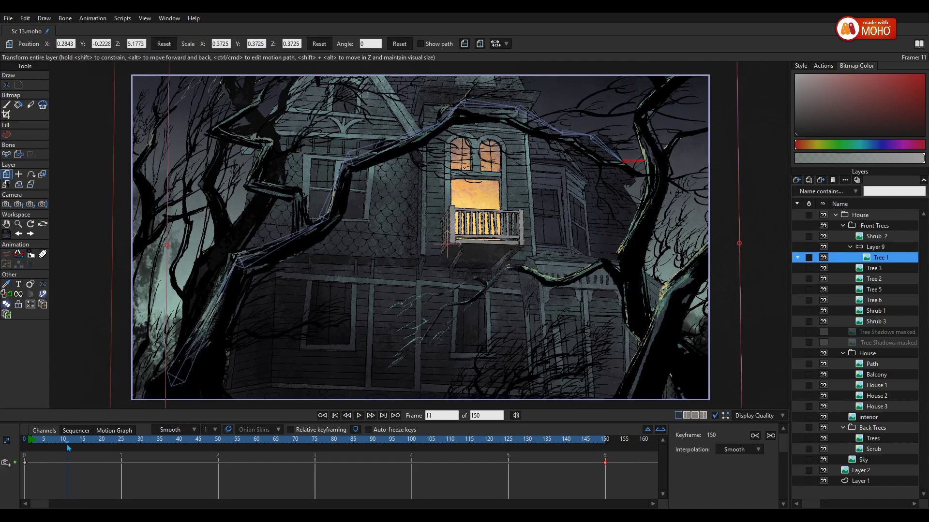
pyautogui.click(39, 440)
pyautogui.moveTo(26, 437); pyautogui.dragTo(11, 437)
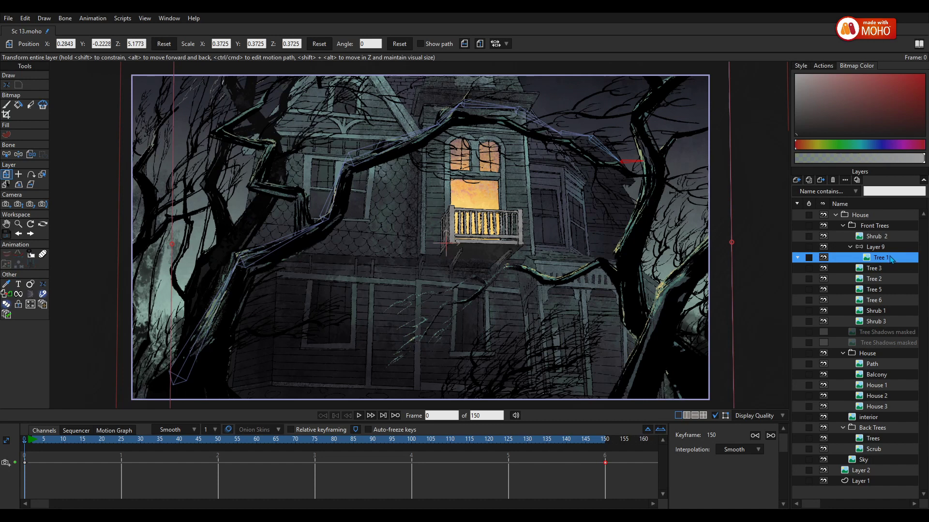
pyautogui.click(7, 175)
pyautogui.click(842, 260)
pyautogui.press('Up')
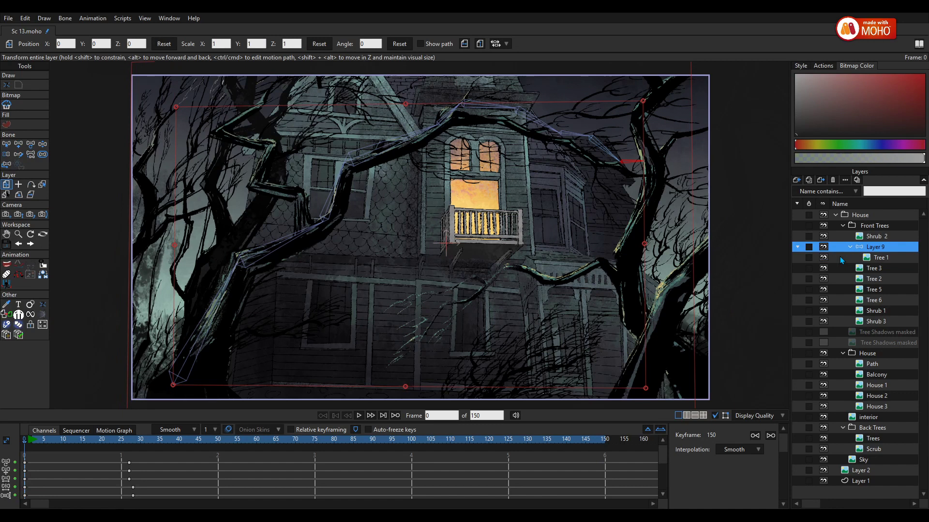
# Lasso-select and delete all of Layer 9's bones, then reselect Tree 1.
pyautogui.press('z')
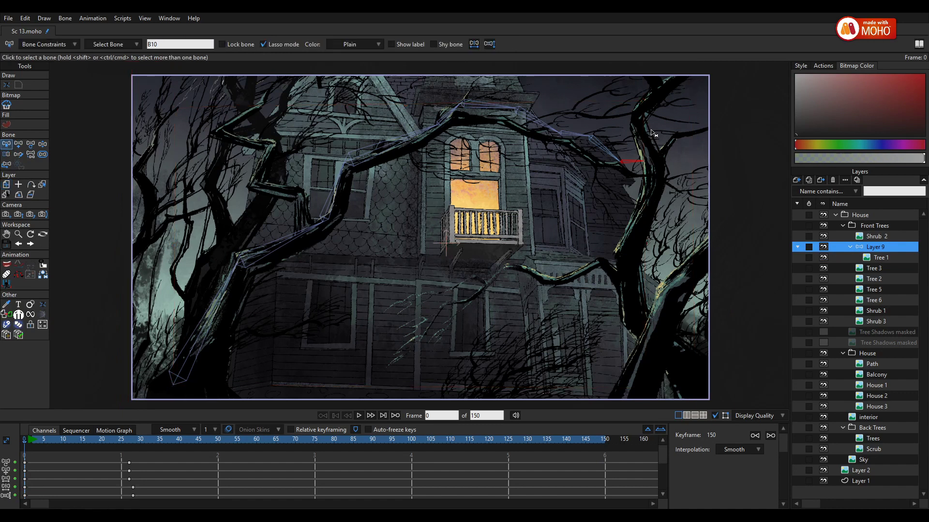
pyautogui.moveTo(605, 196)
pyautogui.mouseDown()
pyautogui.moveTo(429, 296)
pyautogui.moveTo(221, 211)
pyautogui.moveTo(662, 189)
pyautogui.moveTo(523, 332)
pyautogui.mouseUp()
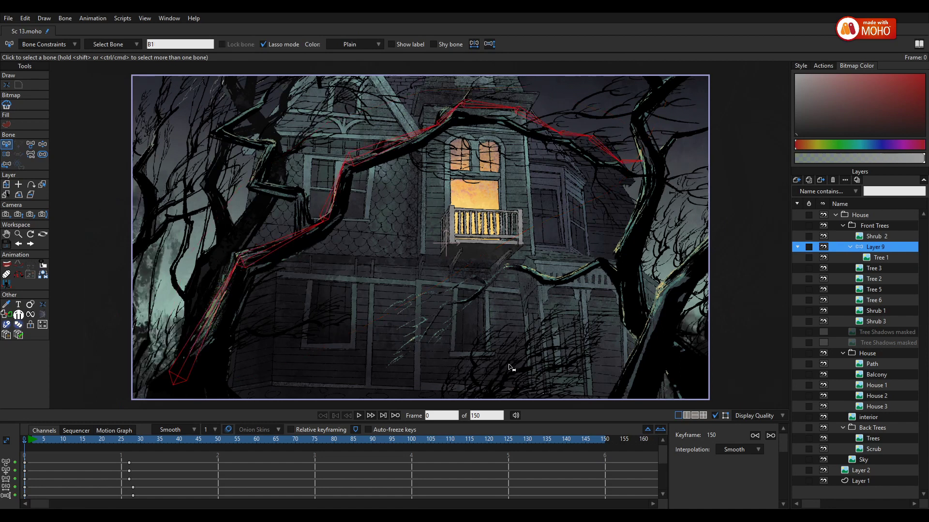
pyautogui.click(528, 353)
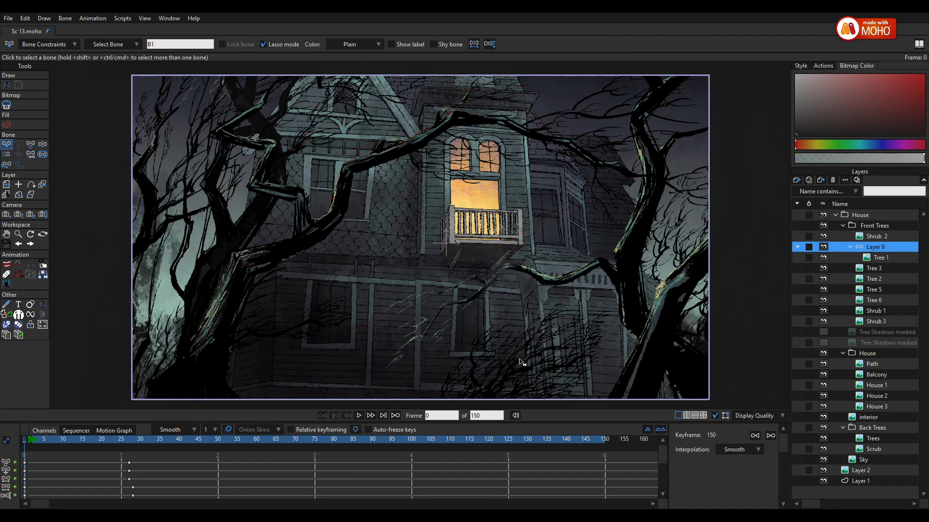
pyautogui.click(880, 257)
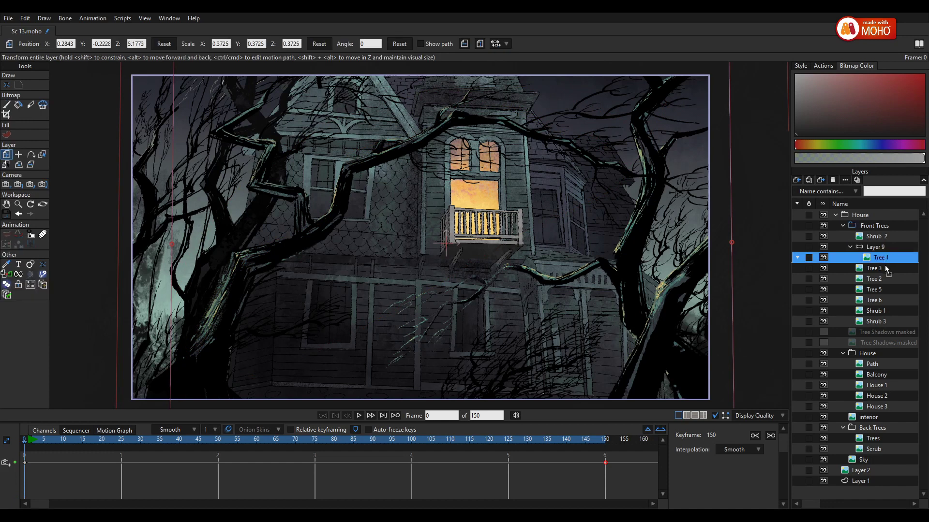
# Move Tree 1 out of Layer 9 and paste its 0.3725 Z scale into Layer 9.
pyautogui.moveTo(887, 269); pyautogui.dragTo(887, 267)
pyautogui.moveTo(297, 43); pyautogui.dragTo(273, 42)
pyautogui.hotkey('ctrl', 'c')
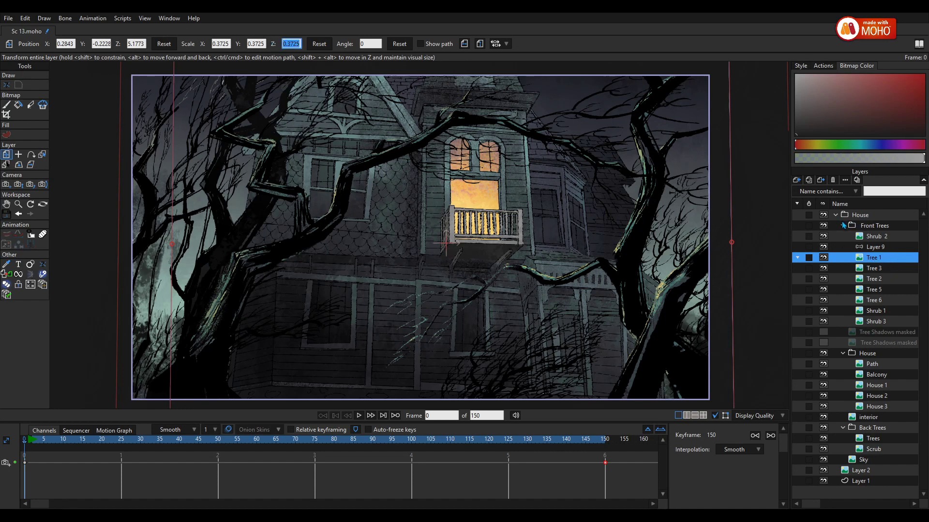
pyautogui.click(881, 248)
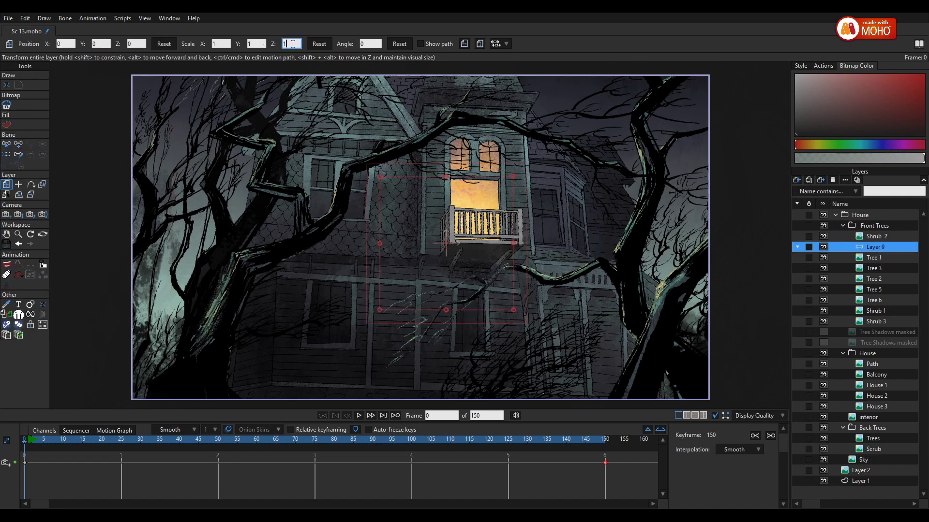
pyautogui.moveTo(292, 44); pyautogui.dragTo(271, 40)
pyautogui.hotkey('ctrl', 'v')
# Set Layer 9's Y and X scale to 0.3725.
pyautogui.click(886, 261)
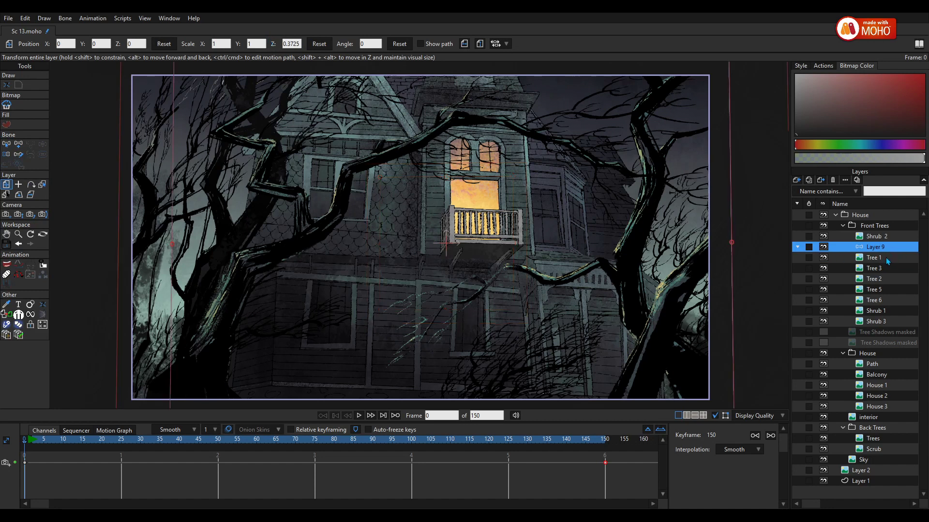
pyautogui.click(886, 259)
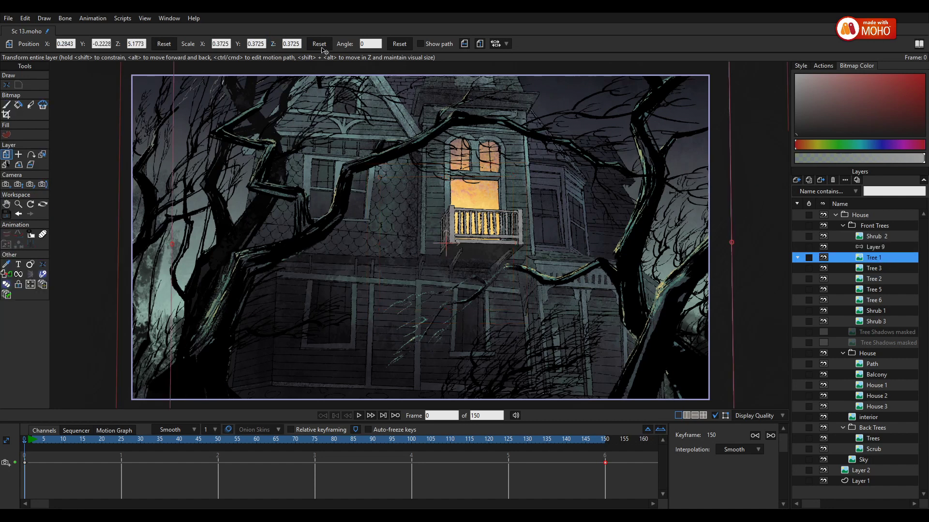
pyautogui.click(877, 247)
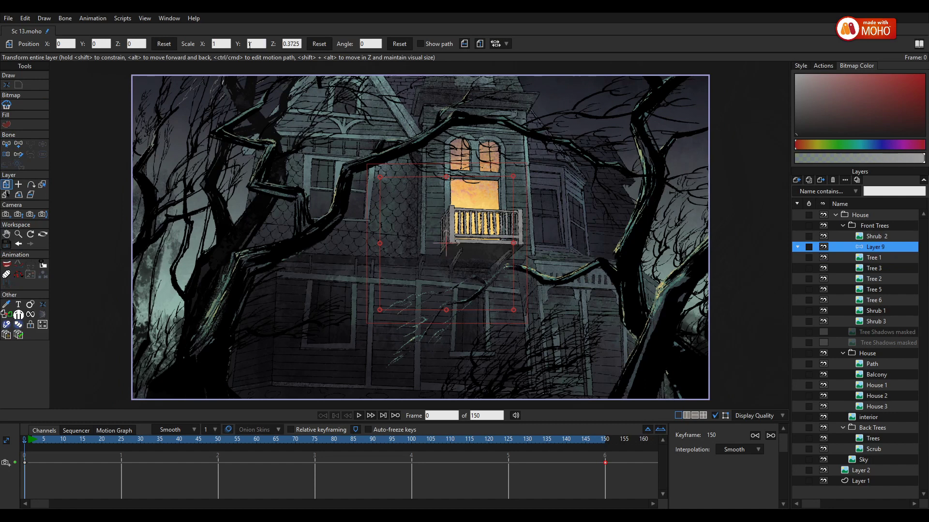
pyautogui.doubleClick(254, 44)
pyautogui.write('0.3725')
pyautogui.press('Return')
pyautogui.doubleClick(218, 44)
pyautogui.write('0.3725')
pyautogui.press('Return')
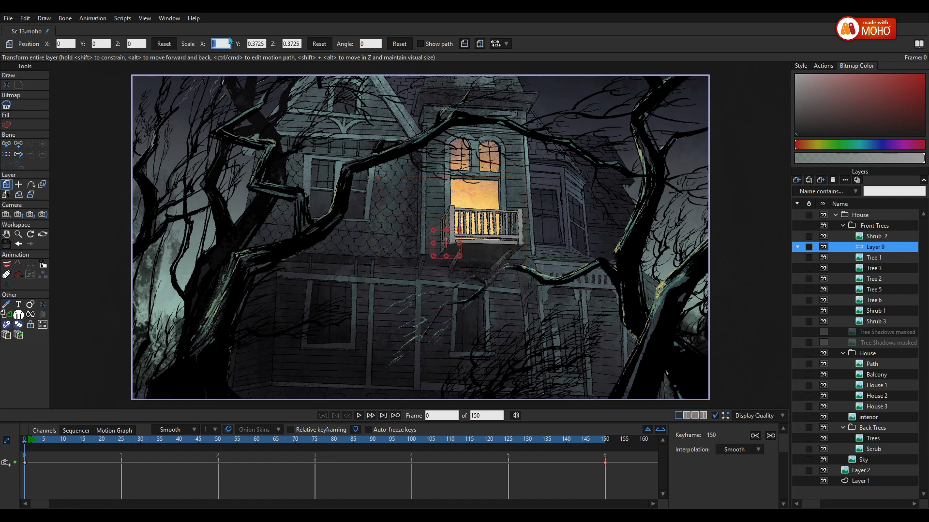
# Copy Tree 1's depth value and return to Layer 9 to apply it.
pyautogui.moveTo(887, 257); pyautogui.dragTo(878, 247)
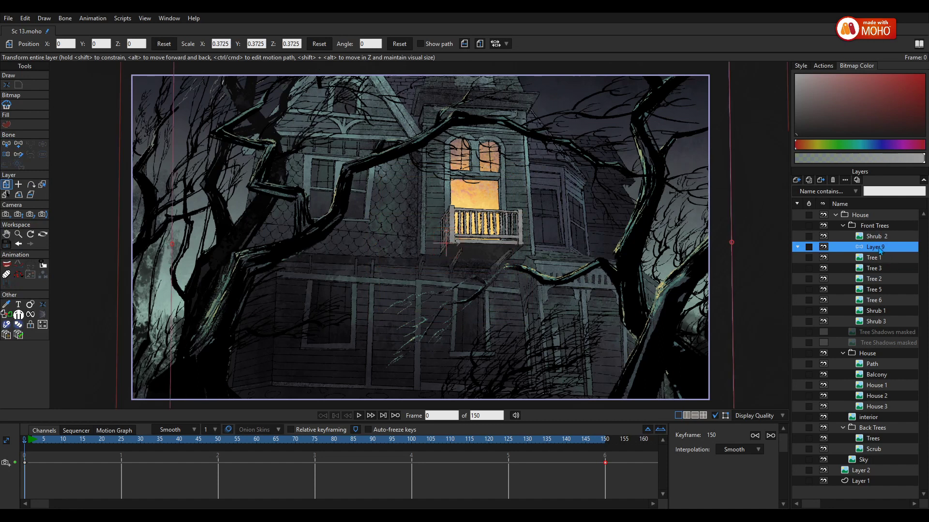
pyautogui.moveTo(144, 45); pyautogui.dragTo(111, 46)
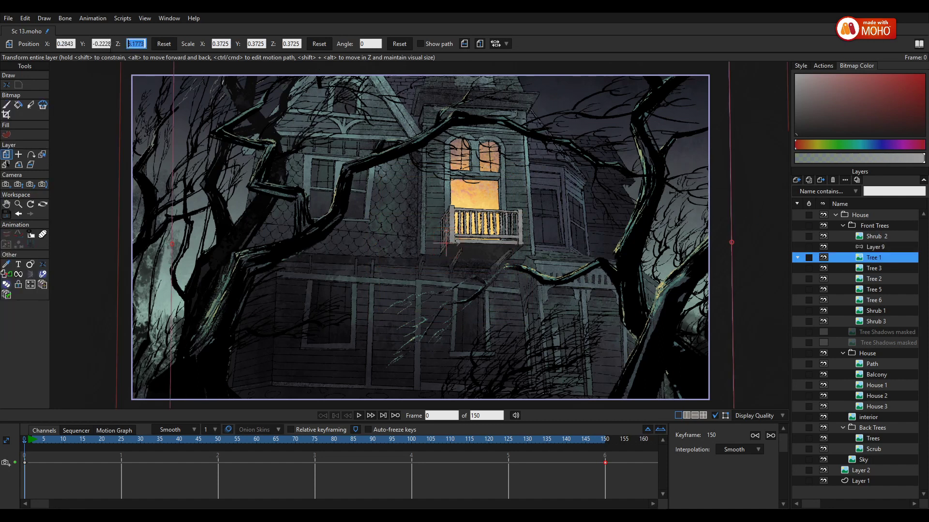
pyautogui.click(880, 250)
pyautogui.click(876, 247)
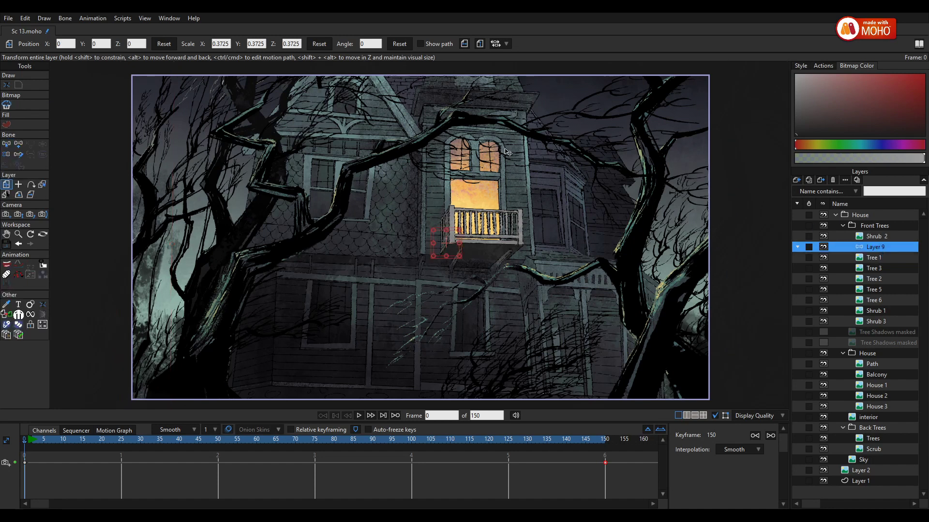
# Set Layer 9's depth to 5.1773; an early reset-and-nest of Tree 1 is undone.
pyautogui.write('5.1773')
pyautogui.press('Return')
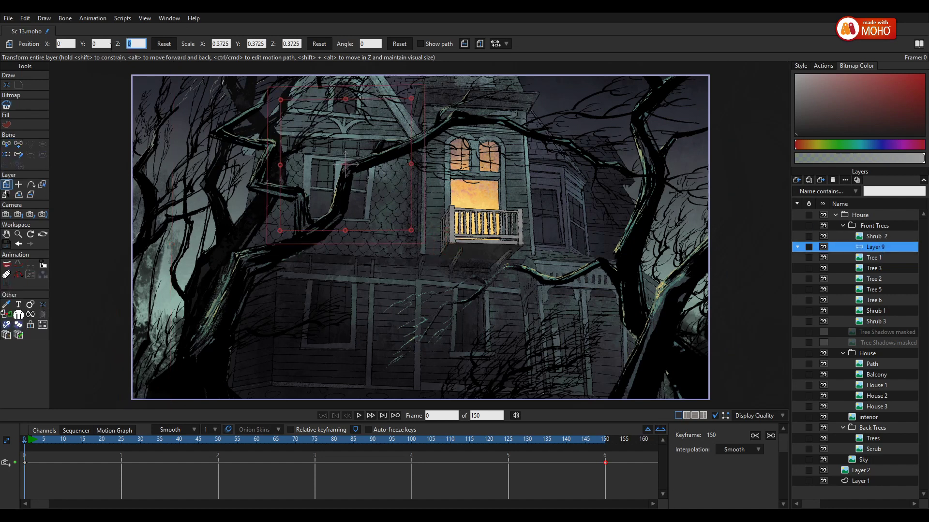
pyautogui.click(882, 261)
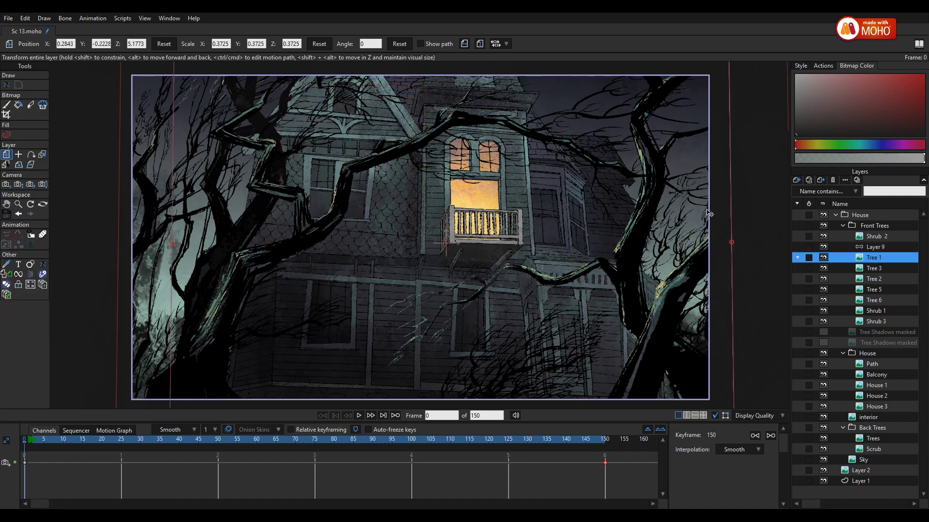
pyautogui.click(164, 44)
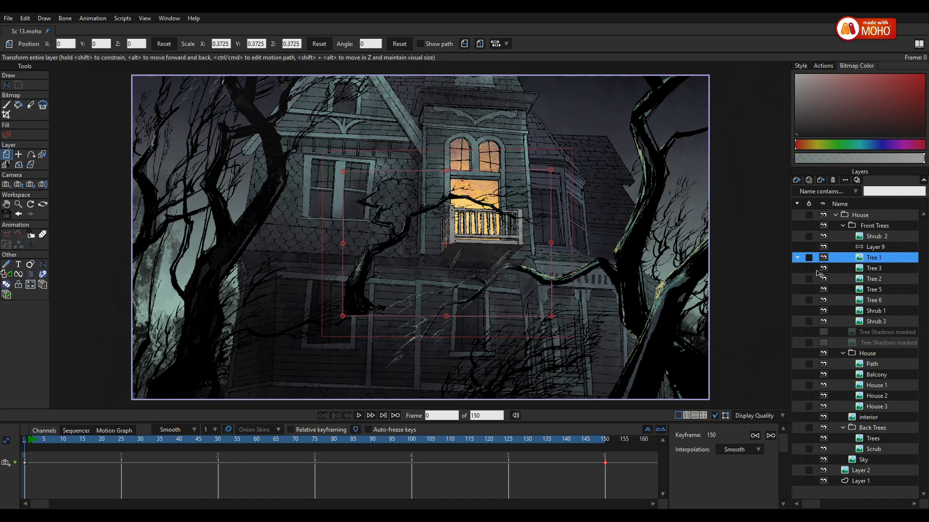
pyautogui.moveTo(883, 252); pyautogui.dragTo(881, 248)
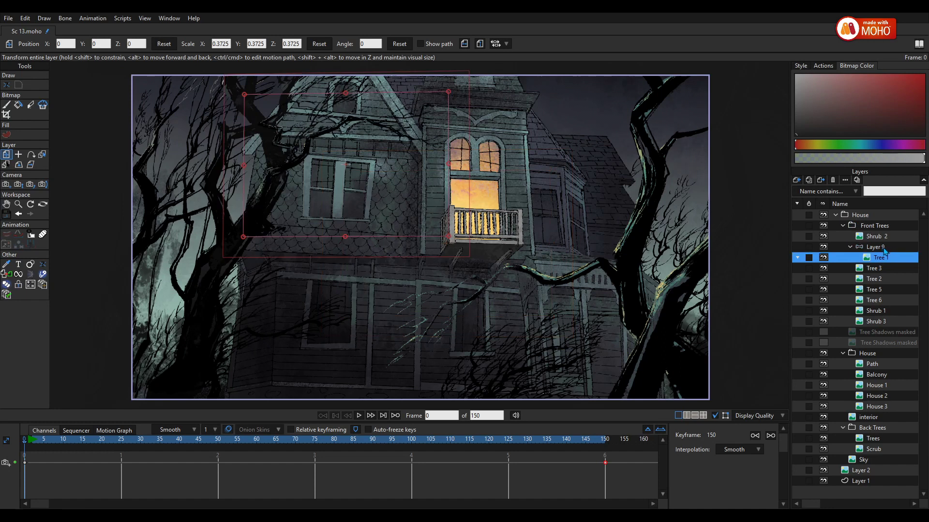
pyautogui.hotkey('ctrl', 'z')
pyautogui.hotkey('ctrl', 'z')
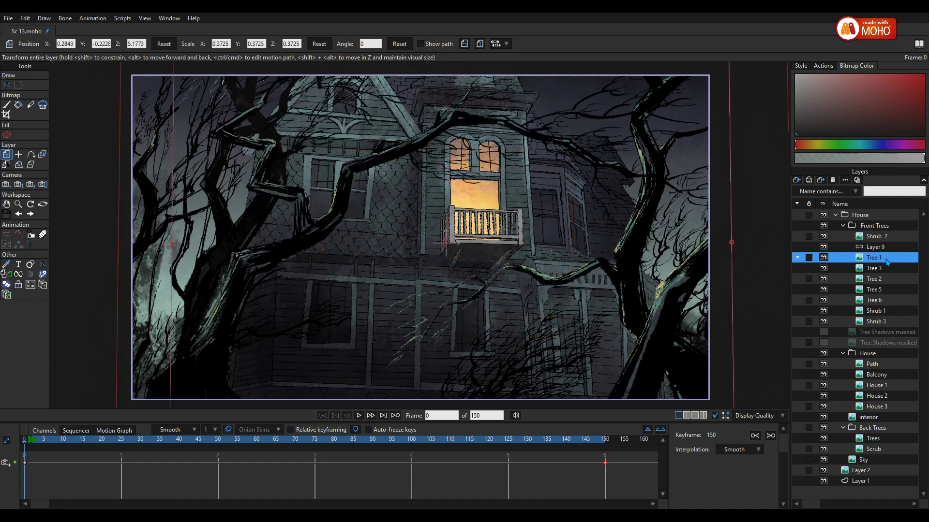
# Copy Tree 1's position to Layer 9, reset Tree 1's position and scale, and nest it inside Layer 9.
pyautogui.moveTo(108, 43); pyautogui.dragTo(81, 46)
pyautogui.click(886, 247)
pyautogui.click(878, 250)
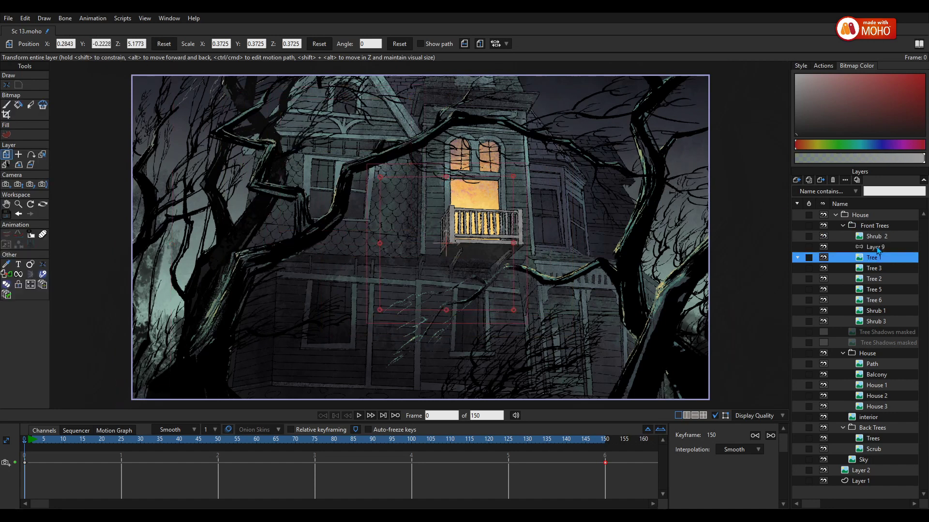
pyautogui.click(876, 247)
pyautogui.click(883, 260)
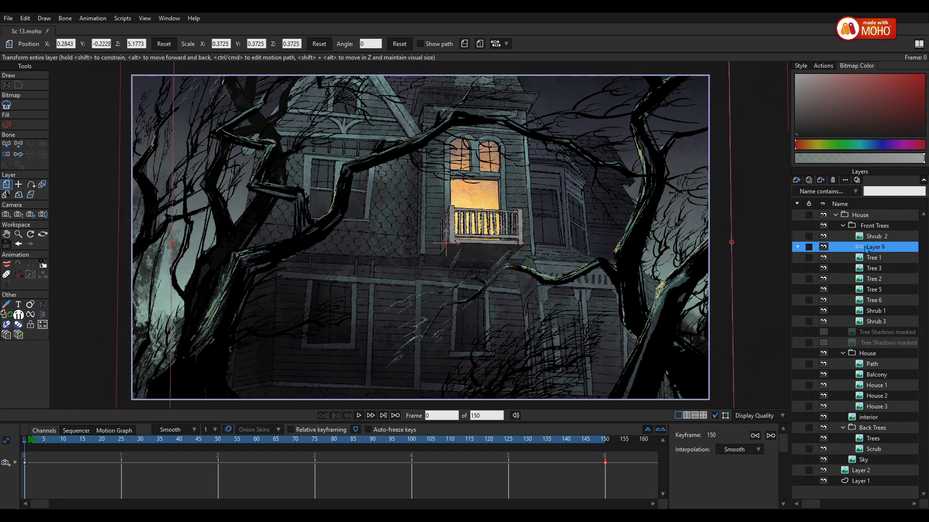
pyautogui.click(319, 44)
pyautogui.click(164, 44)
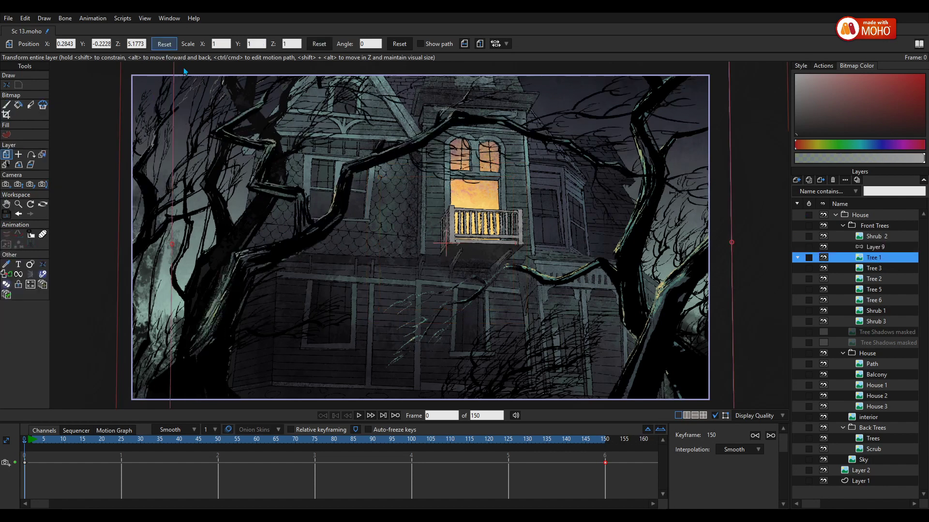
pyautogui.moveTo(888, 262); pyautogui.dragTo(873, 249)
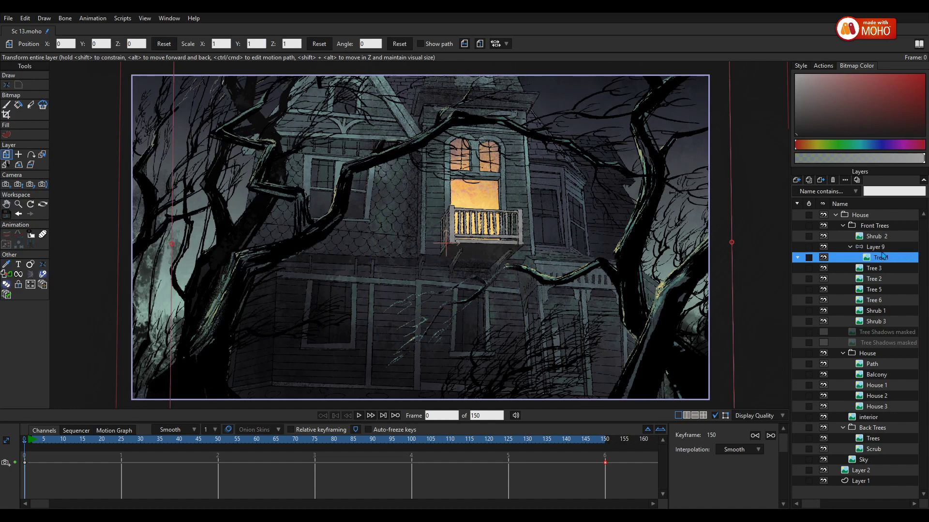
pyautogui.click(881, 249)
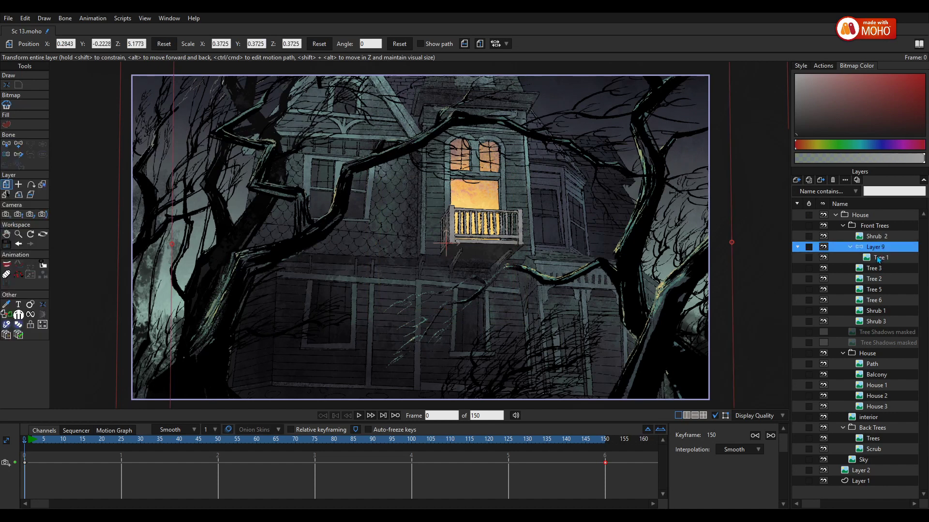
# Draw connected bones from the trunk base up and along the long branch to its tip.
pyautogui.click(121, 440)
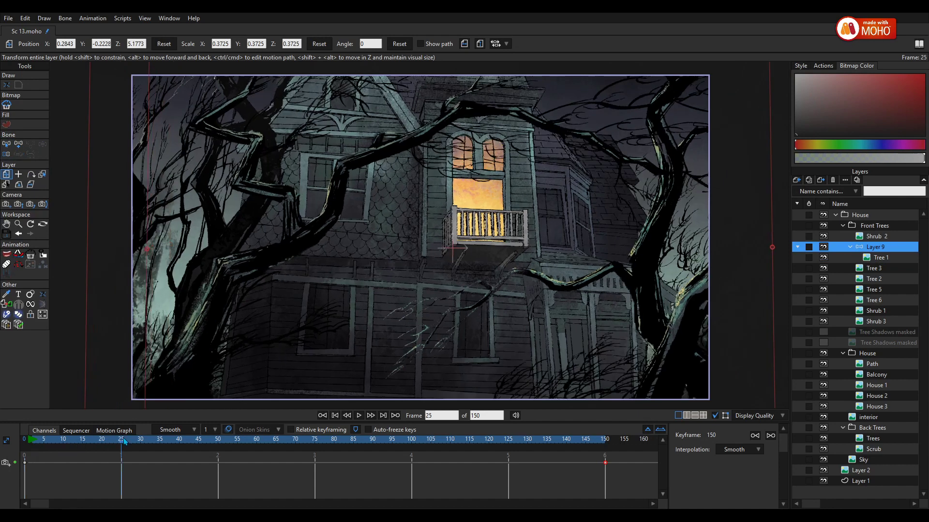
pyautogui.moveTo(124, 441); pyautogui.dragTo(138, 445)
pyautogui.moveTo(215, 451); pyautogui.dragTo(2, 426)
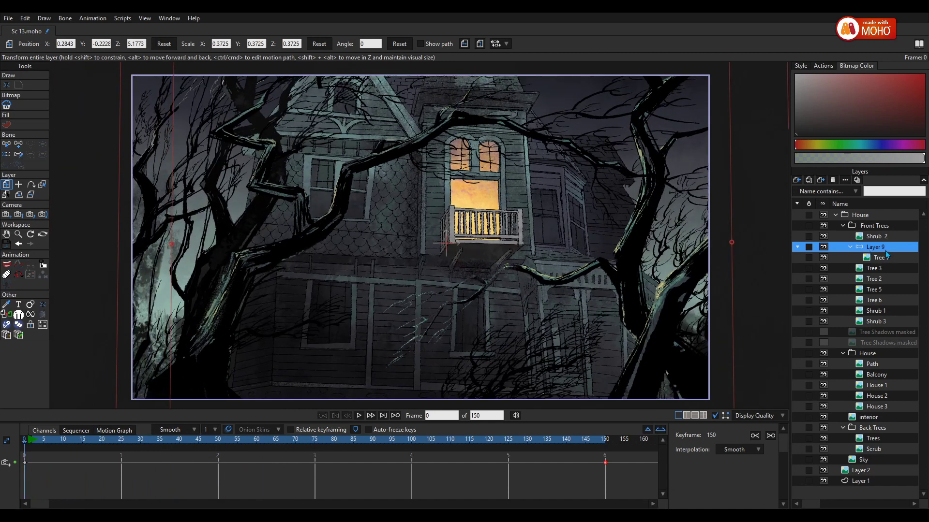
pyautogui.click(19, 143)
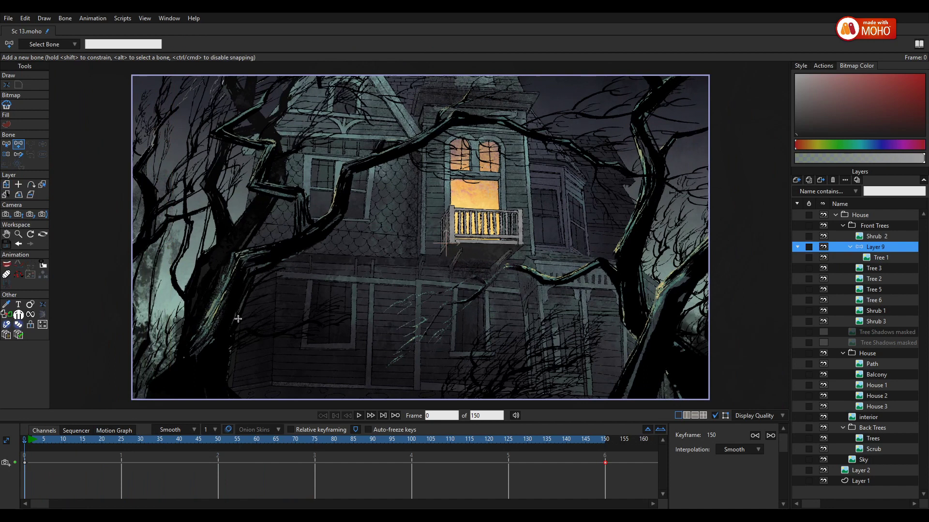
pyautogui.moveTo(195, 382); pyautogui.dragTo(572, 144)
pyautogui.moveTo(572, 143)
pyautogui.mouseDown()
pyautogui.moveTo(599, 165)
pyautogui.moveTo(696, 187)
pyautogui.mouseUp()
pyautogui.click(590, 190)
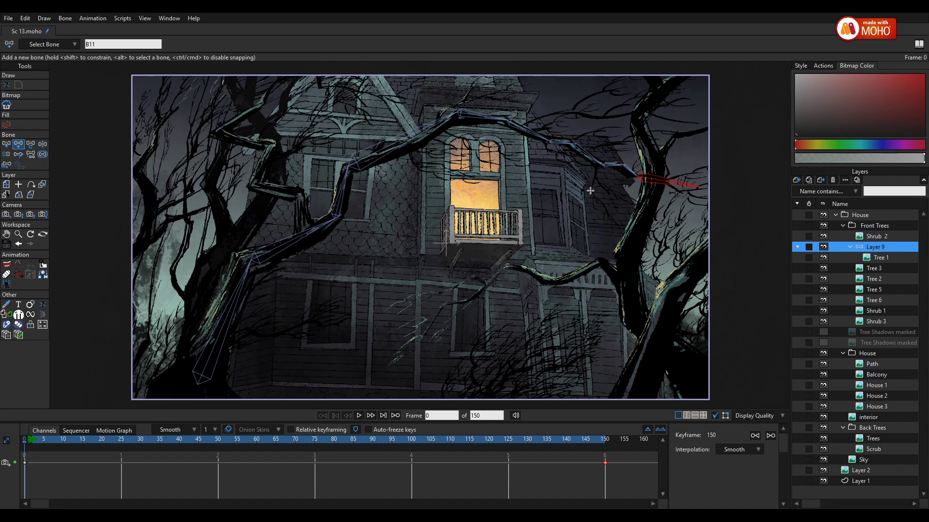
pyautogui.moveTo(36, 440)
pyautogui.mouseDown()
pyautogui.moveTo(230, 444)
pyautogui.moveTo(23, 444)
pyautogui.mouseUp()
# Select the branch bones and rotate them into a bent sway pose at frame 25.
pyautogui.click(8, 145)
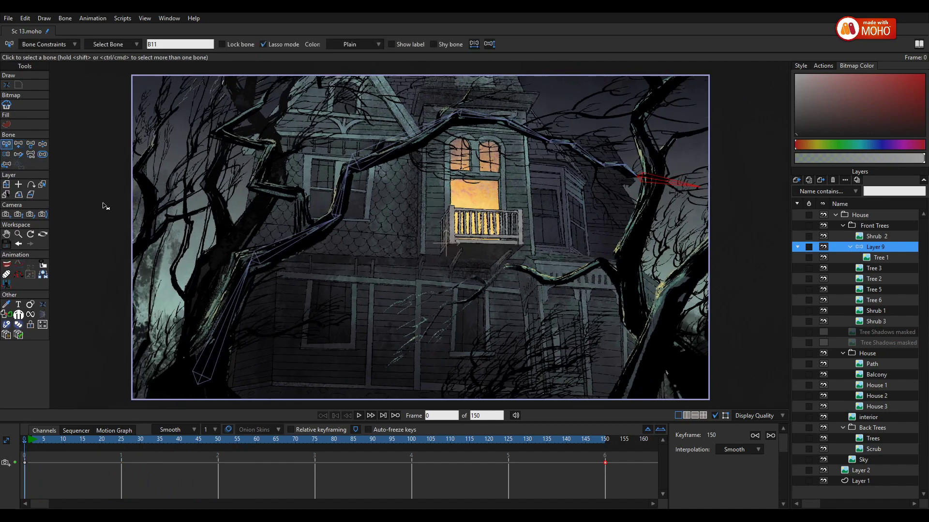
pyautogui.moveTo(478, 102)
pyautogui.mouseDown()
pyautogui.moveTo(583, 228)
pyautogui.moveTo(696, 212)
pyautogui.moveTo(684, 109)
pyautogui.moveTo(614, 71)
pyautogui.mouseUp()
pyautogui.click(120, 443)
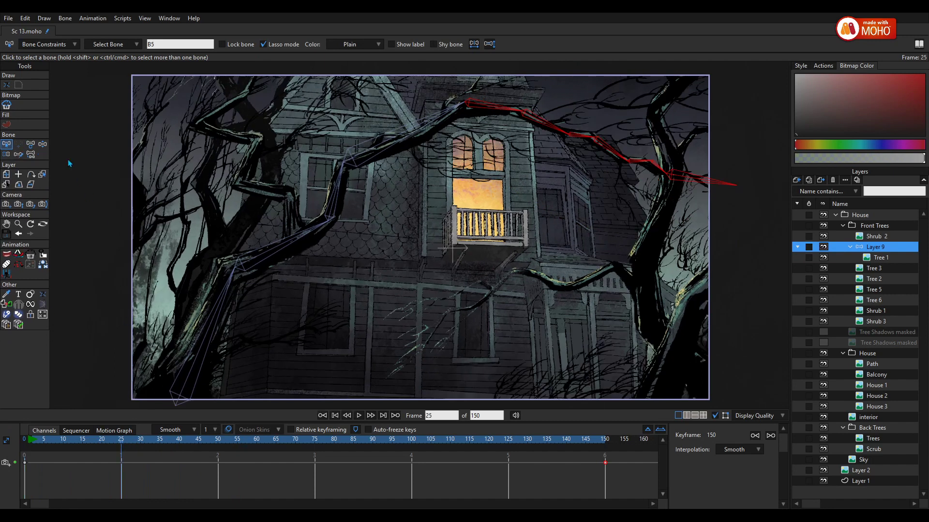
pyautogui.click(30, 144)
pyautogui.moveTo(583, 184); pyautogui.dragTo(575, 193)
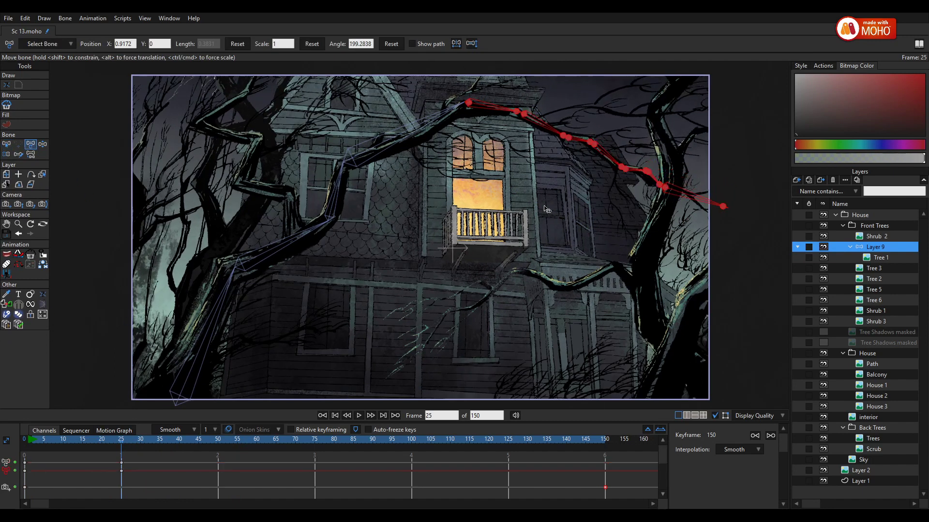
# Copy the frame 0 keys to frame 50 for a cycling sway and play it back.
pyautogui.moveTo(23, 458); pyautogui.dragTo(32, 479)
pyautogui.moveTo(214, 460)
pyautogui.mouseDown()
pyautogui.moveTo(221, 479)
pyautogui.moveTo(221, 469)
pyautogui.mouseUp()
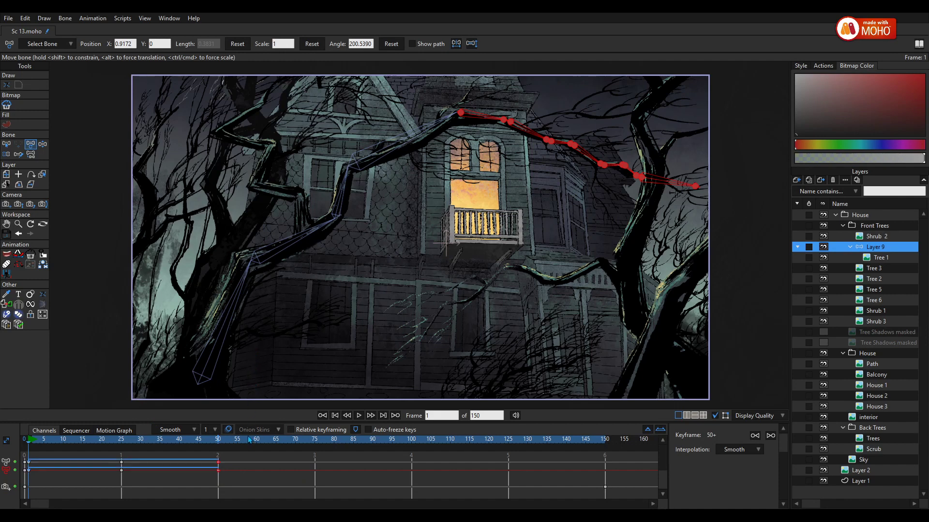
pyautogui.press('space')
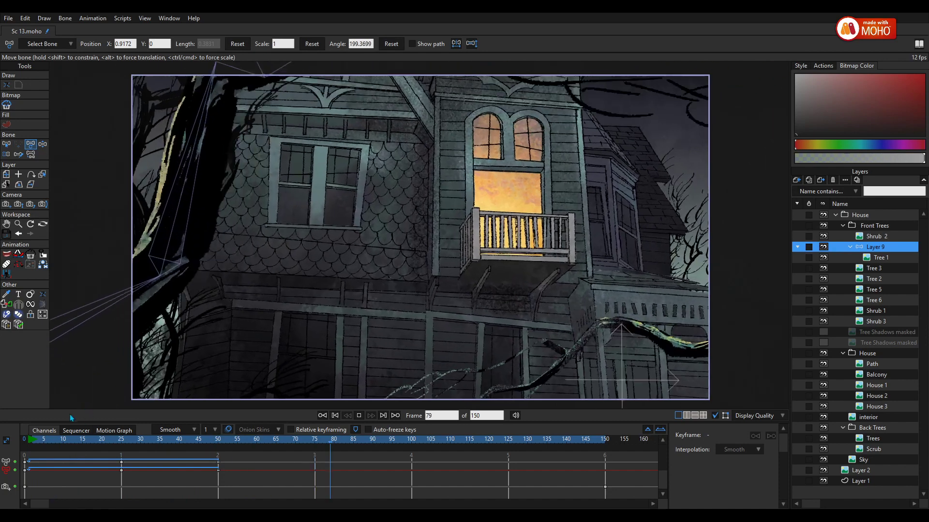
pyautogui.click(24, 441)
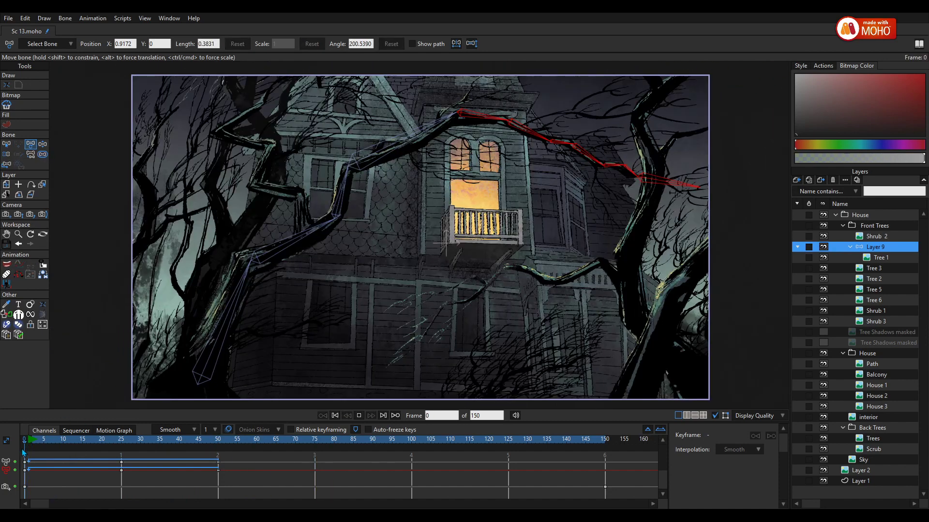
pyautogui.press('space')
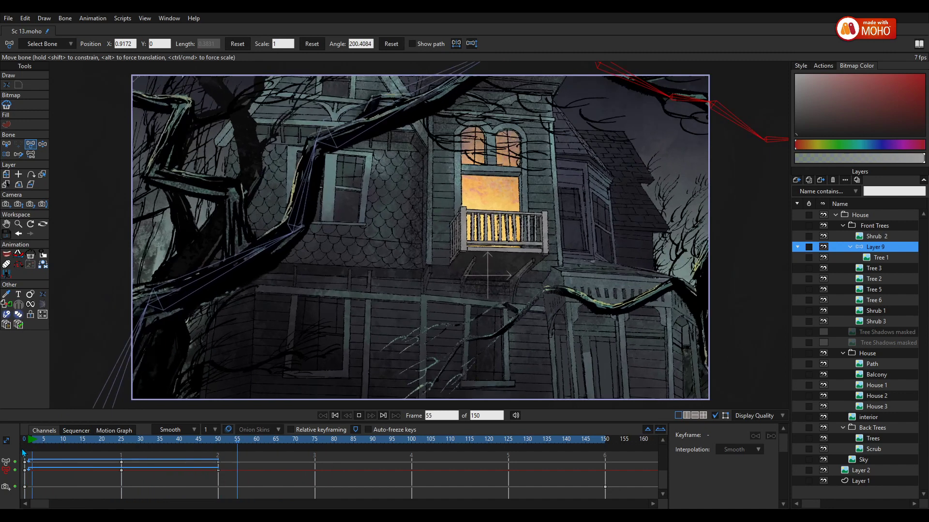
pyautogui.press('space')
pyautogui.click(26, 441)
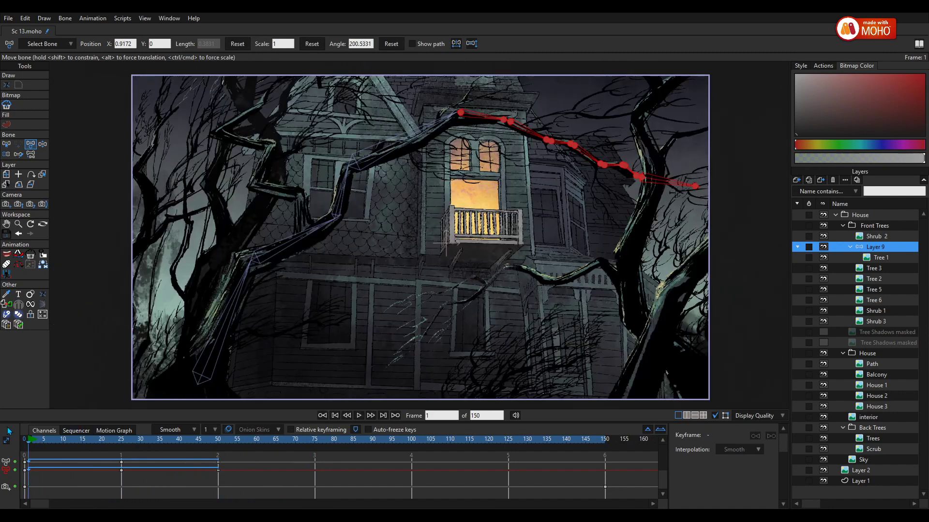